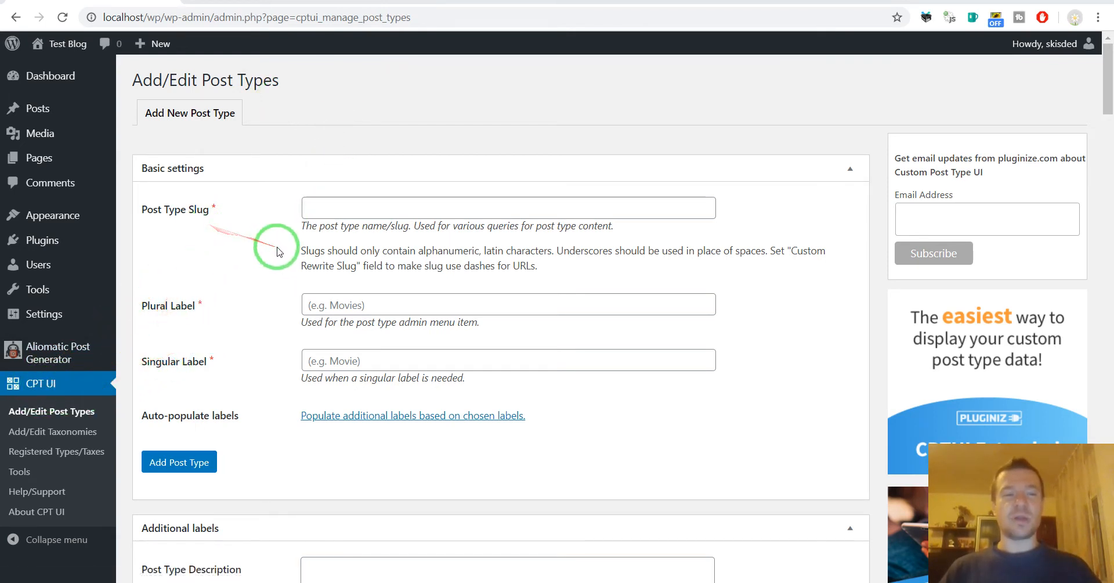
Step: Start a new taxonomy in CPT UI and set its slug to custom_taxonomy
scroll(249, 227, "down", 3)
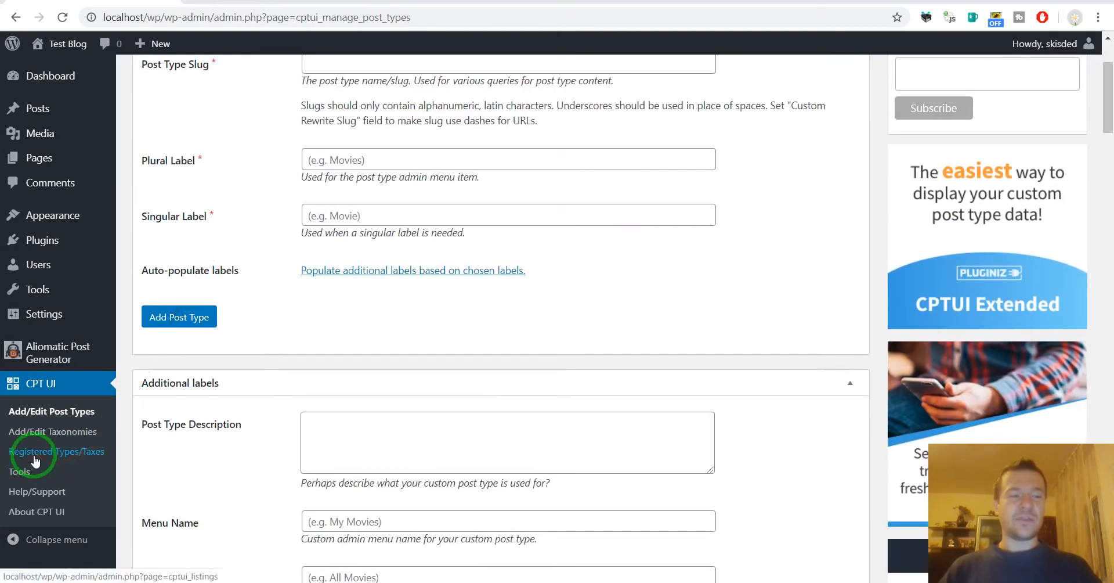
left_click(38, 436)
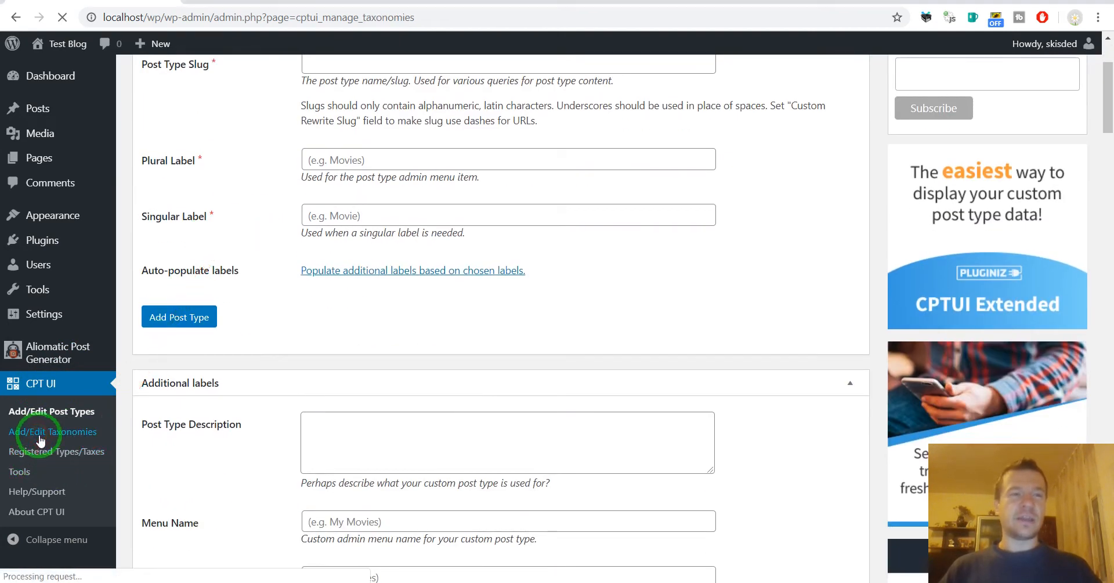
left_click(340, 209)
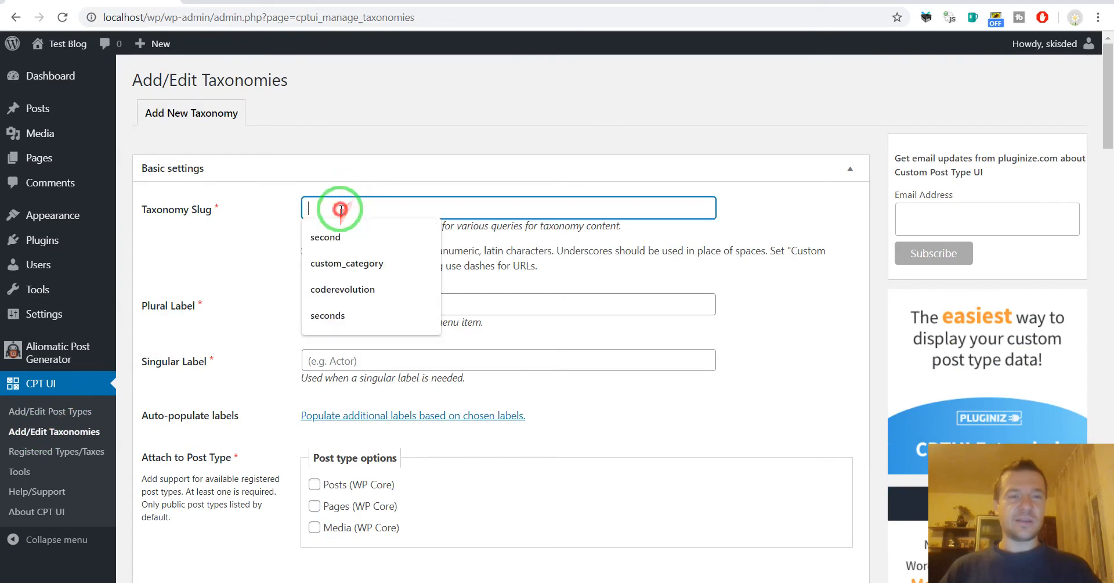
type("cu")
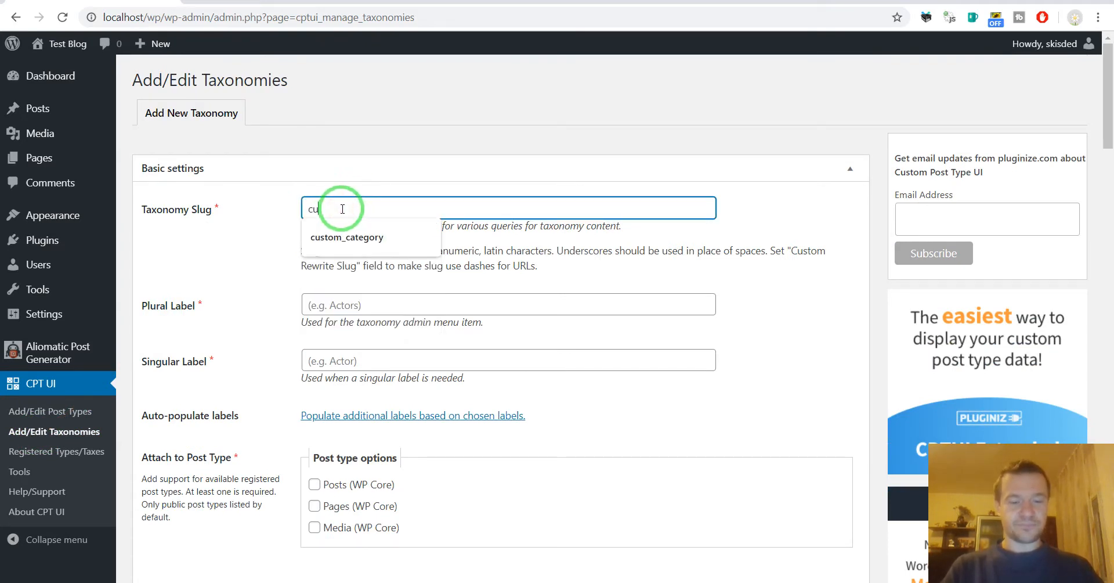
type("stom_taxonomy")
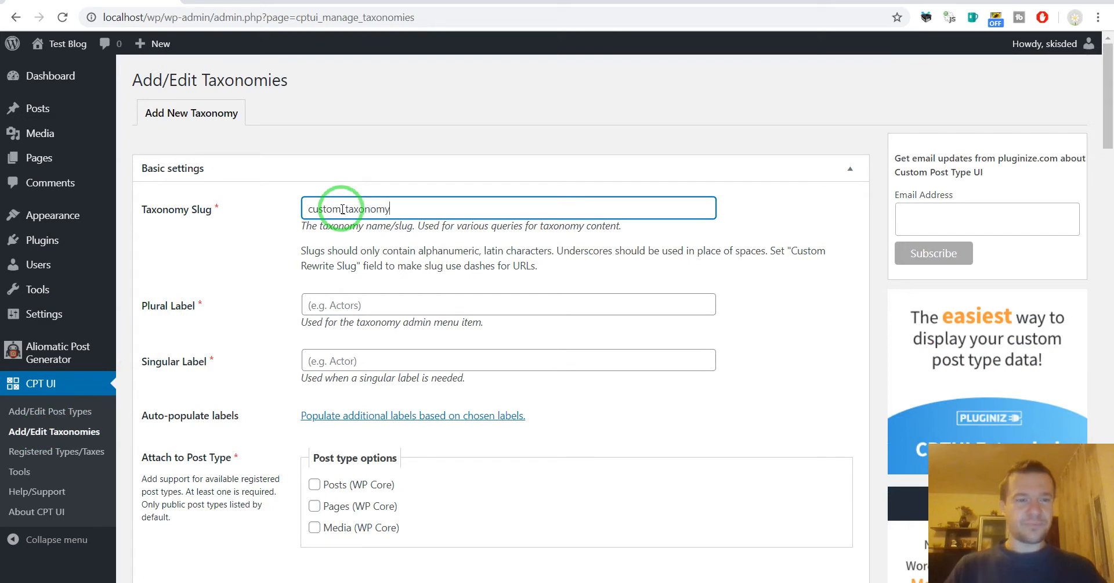
double_click(342, 208)
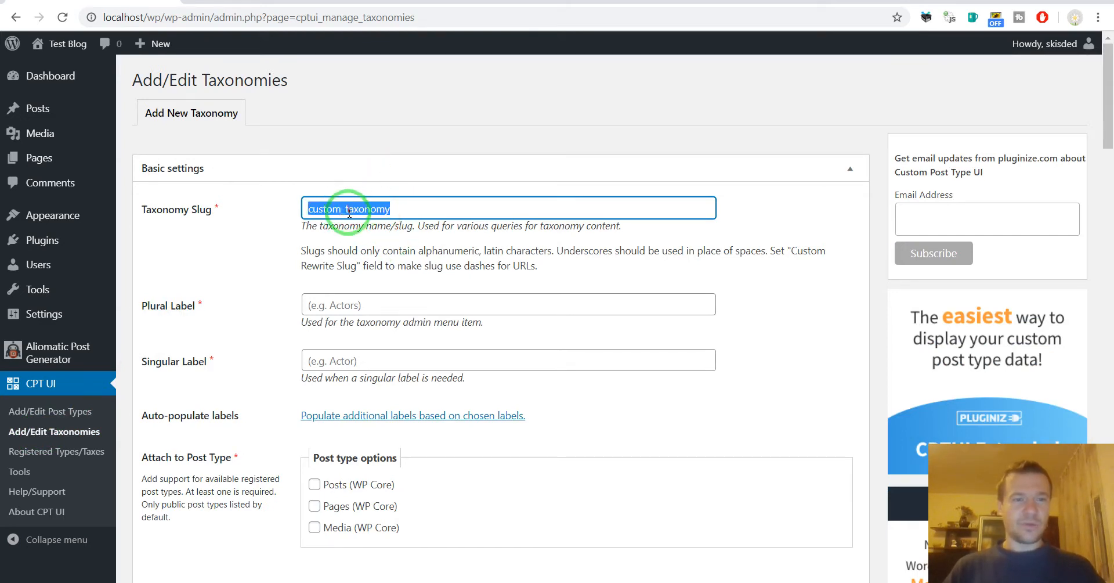
left_click(320, 210)
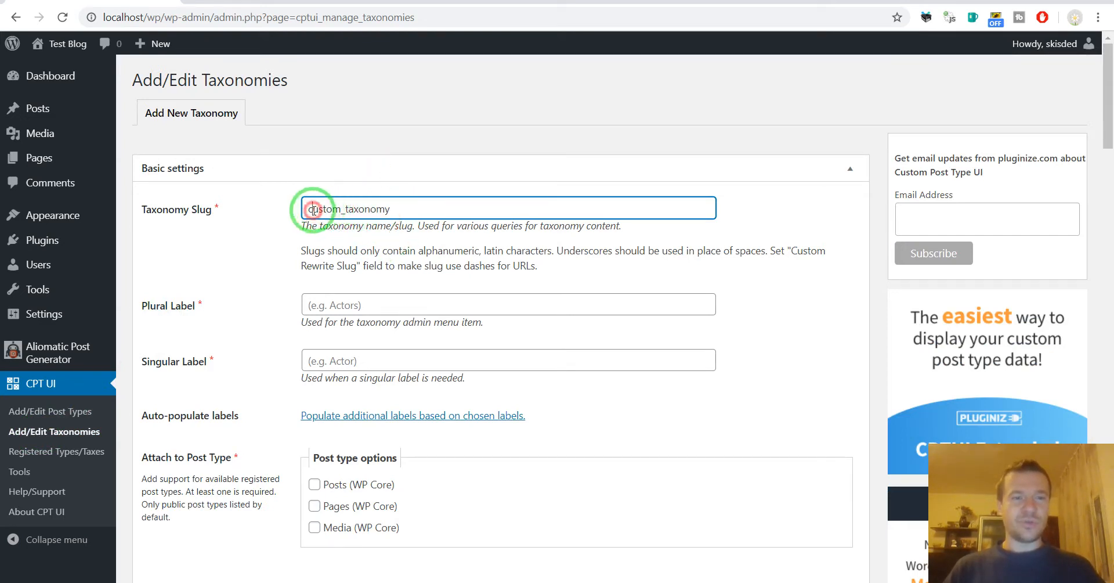
left_click_drag(313, 210, 405, 209)
left_click(401, 208)
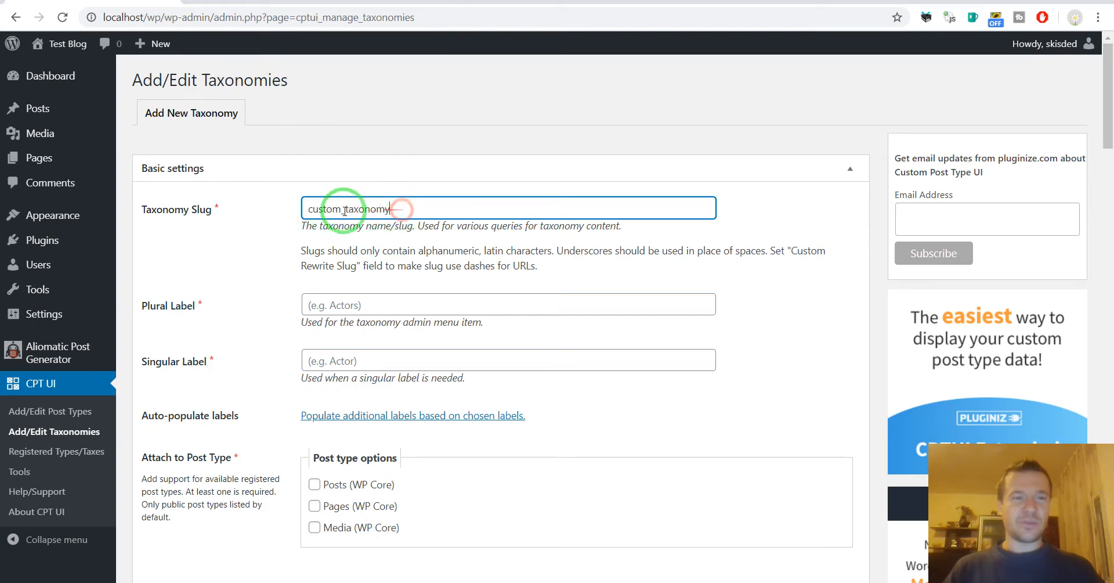
double_click(325, 209)
Step: Set the taxonomy's plural label to "Custom Taxs" and its singular label to "Taxes"
left_click(322, 308)
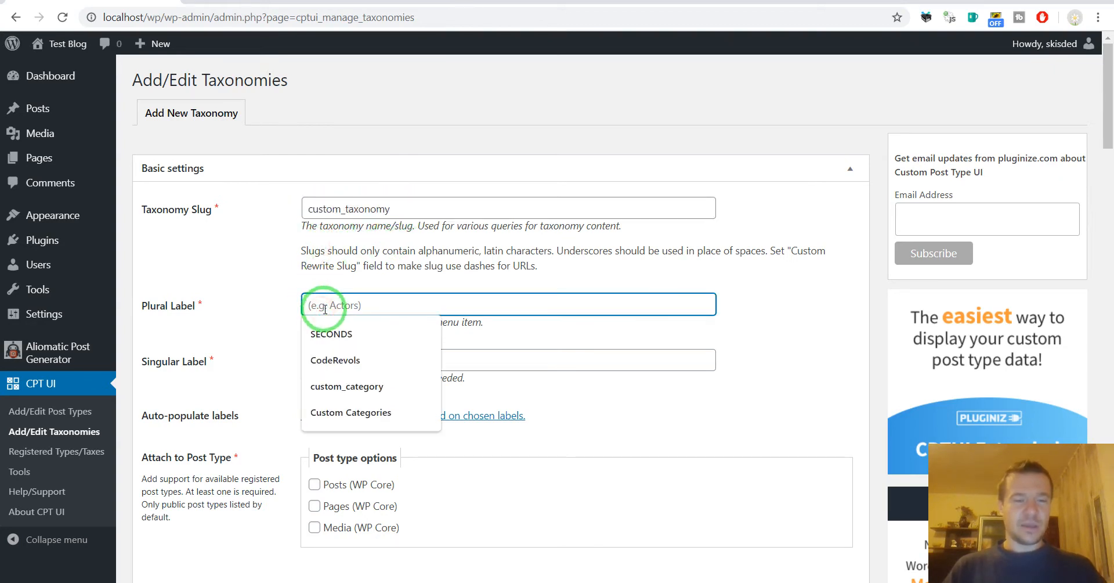
type("Custom")
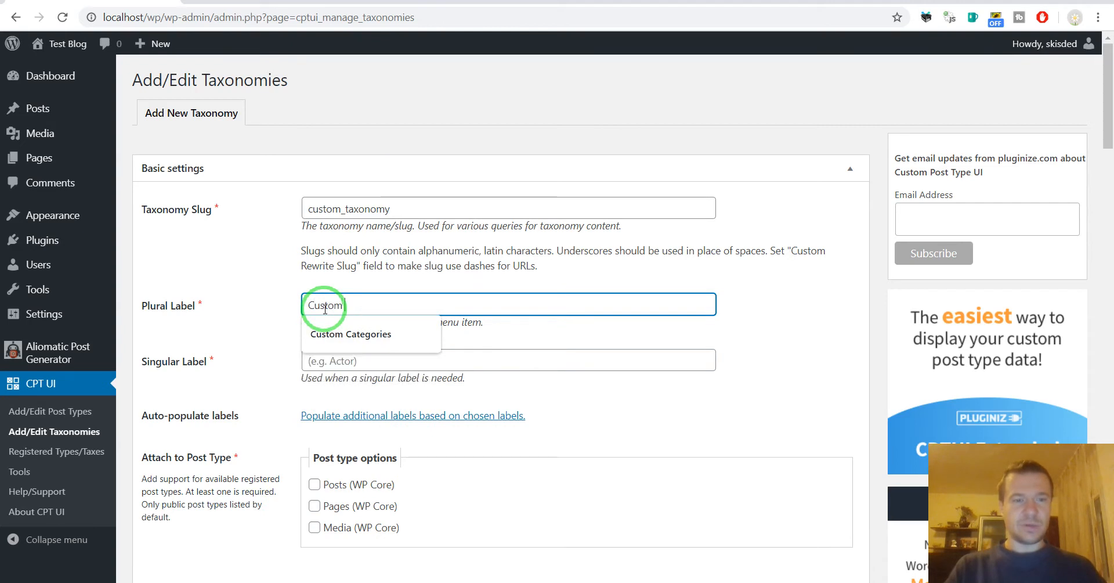
type(" Taxs")
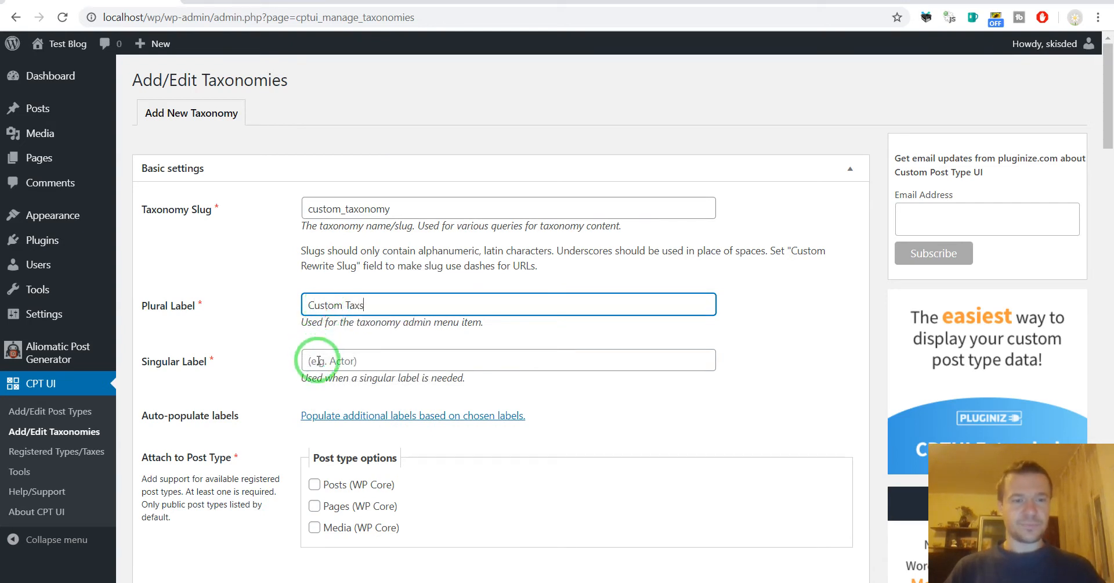
left_click(318, 361)
type("Taxes")
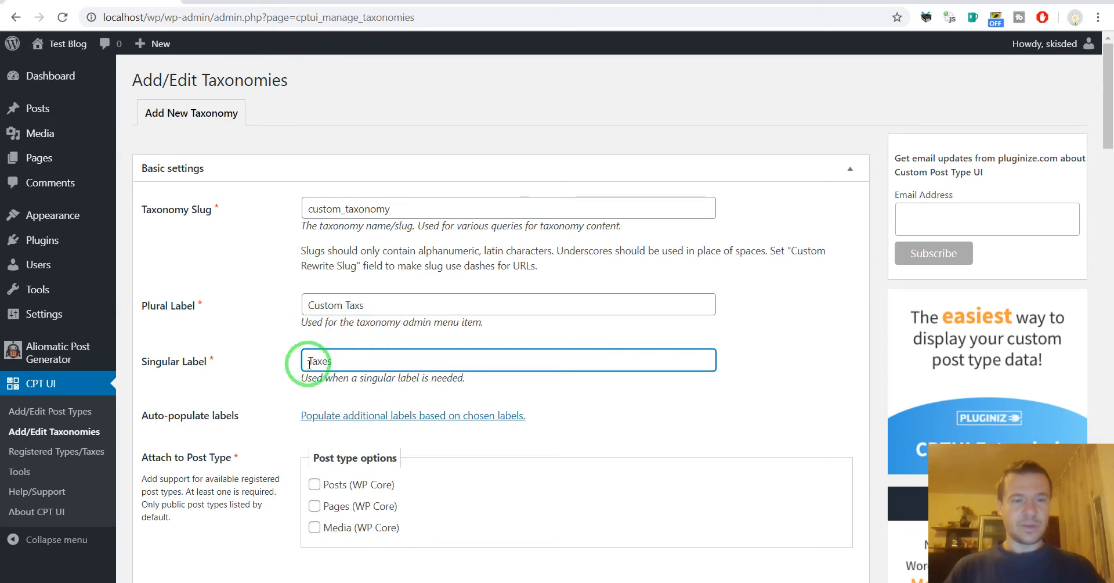
Step: Attach the taxonomy to the Posts (WP Core) post type and add it
scroll(308, 407, "down", 3)
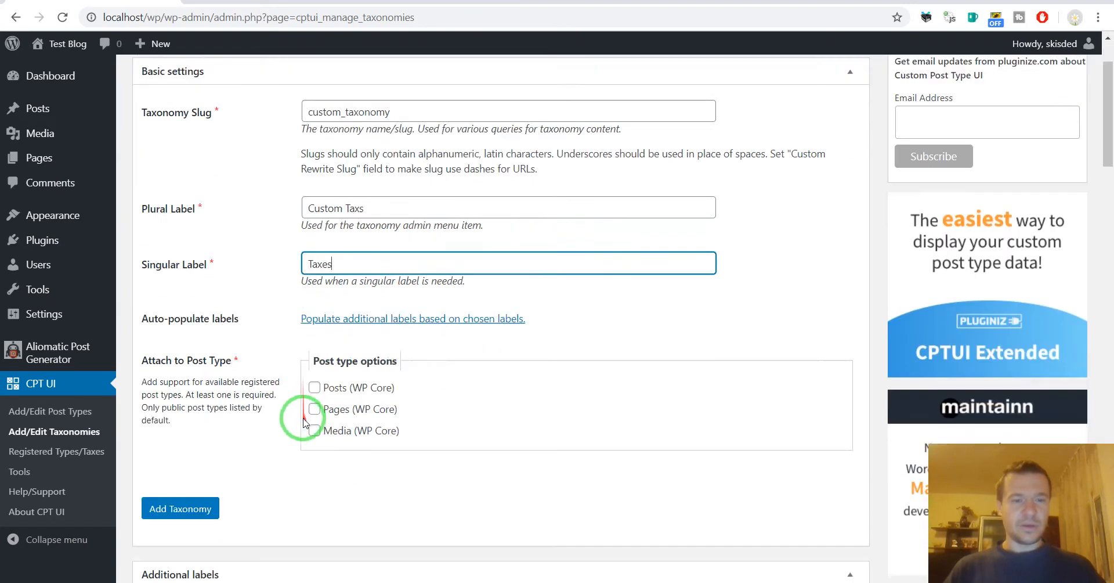
left_click(314, 338)
left_click(180, 460)
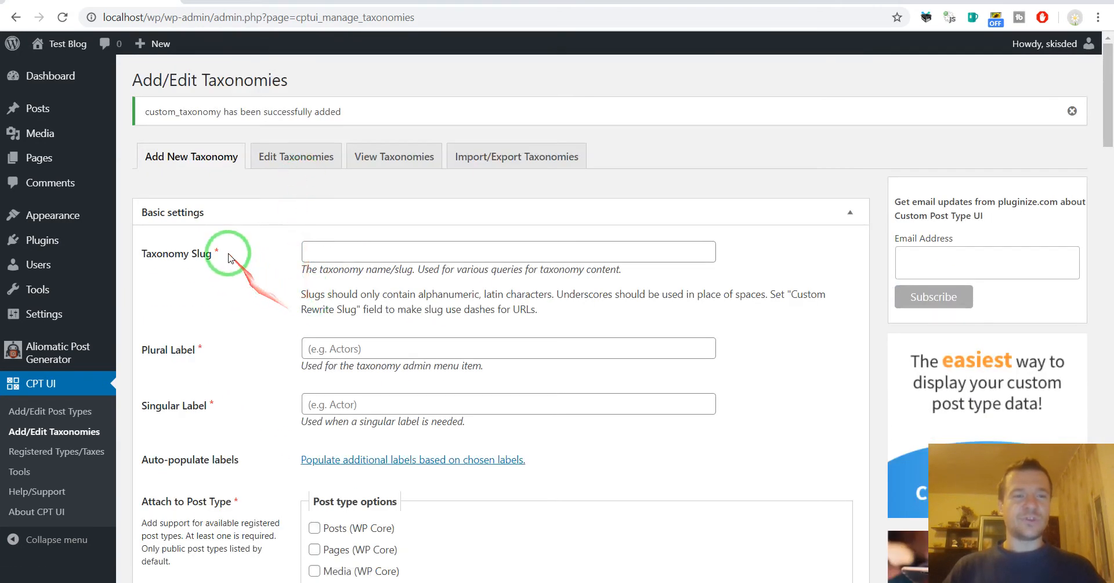
Step: Open CPT UI's registered types and taxonomies list and copy the new taxonomy's name, custom_taxonomy
scroll(227, 313, "down", 10)
scroll(228, 336, "down", 3)
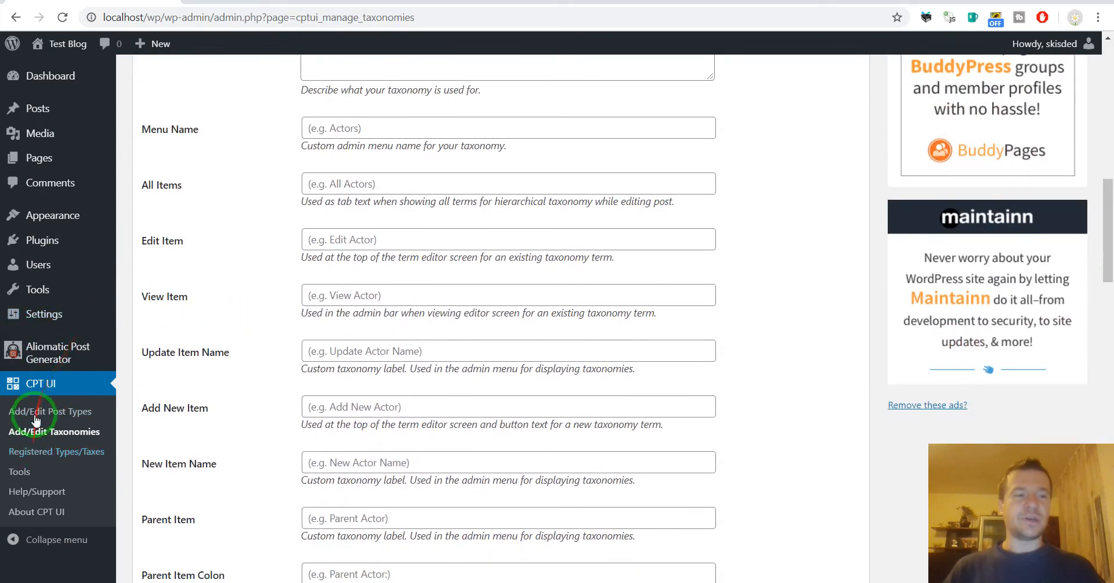
left_click(49, 456)
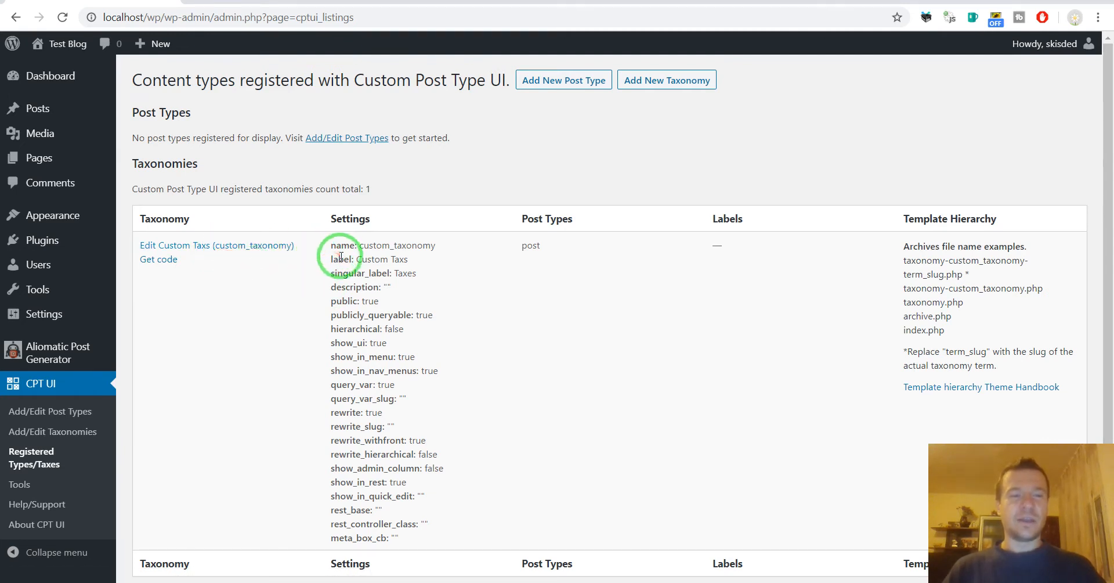
left_click_drag(360, 245, 434, 243)
key("ctrl+c")
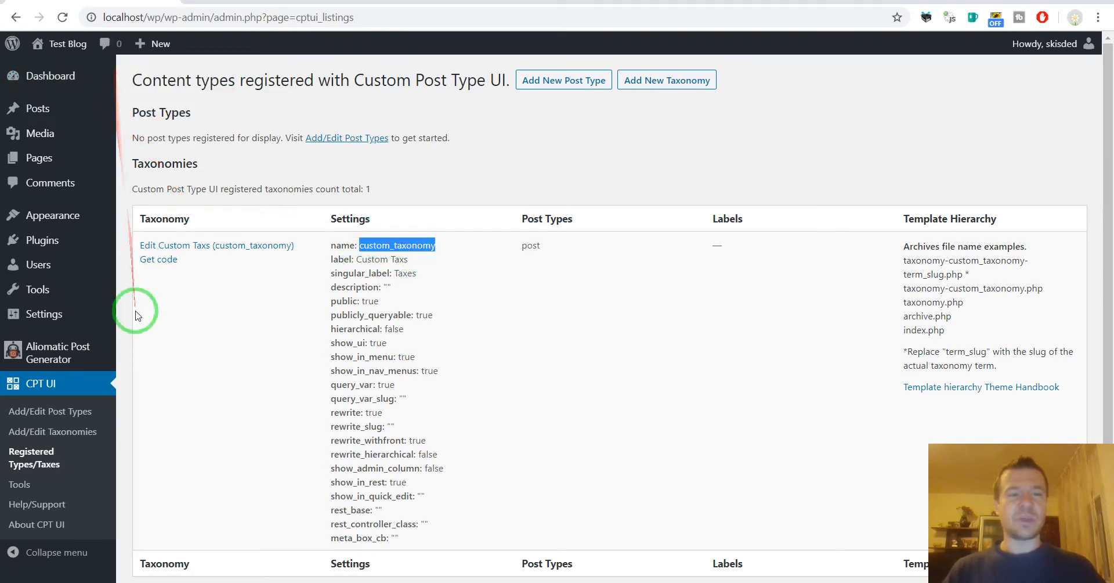
Step: In Aliomatic's Product Search to Posts, fill in a new rule with keyword asus and a maximum of 1 post
mouse_move(52, 351)
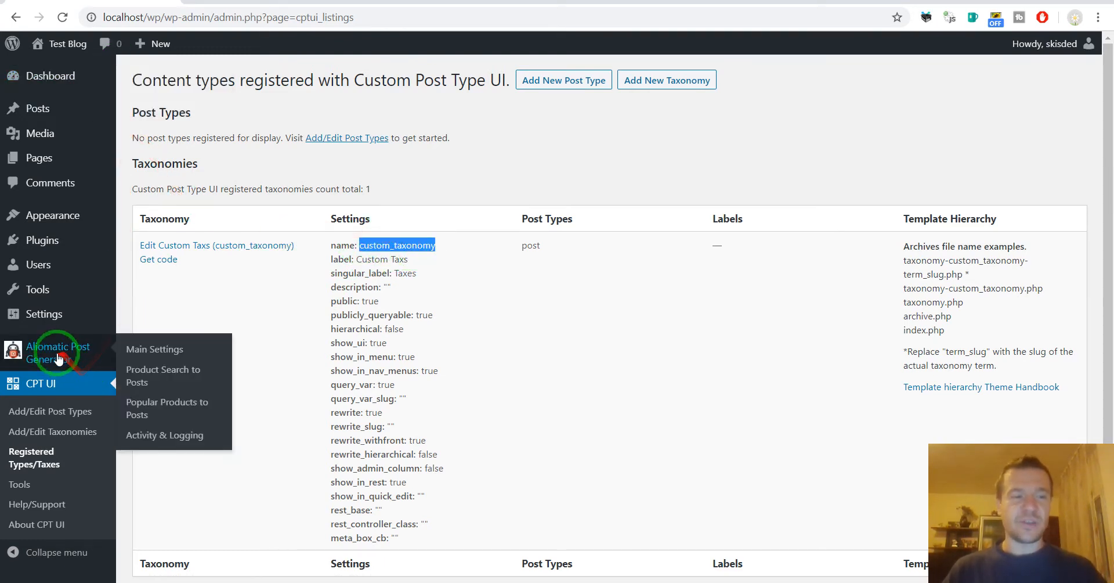
left_click(145, 374)
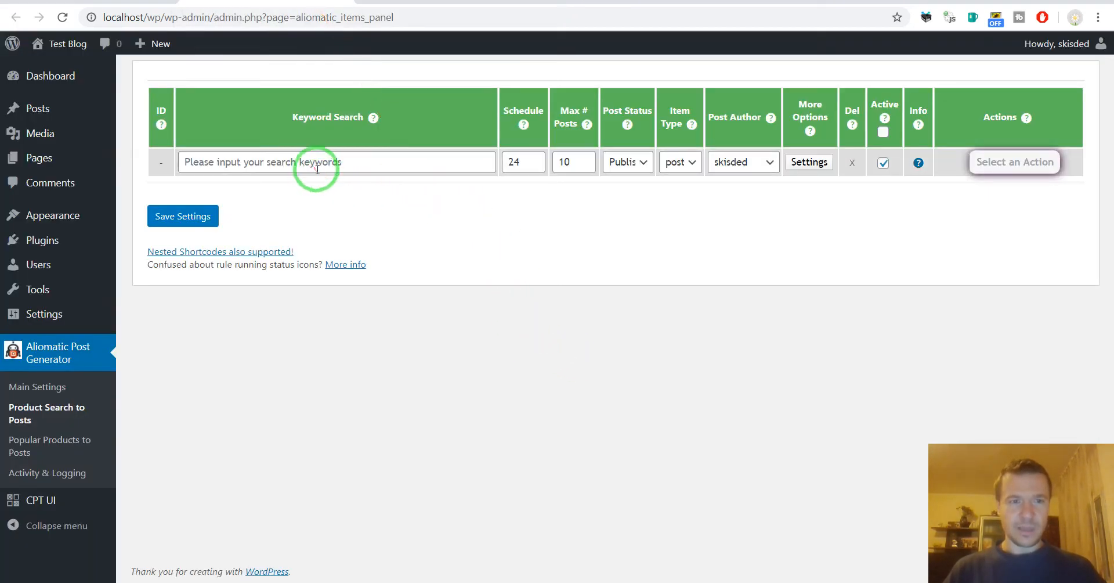
left_click(315, 161)
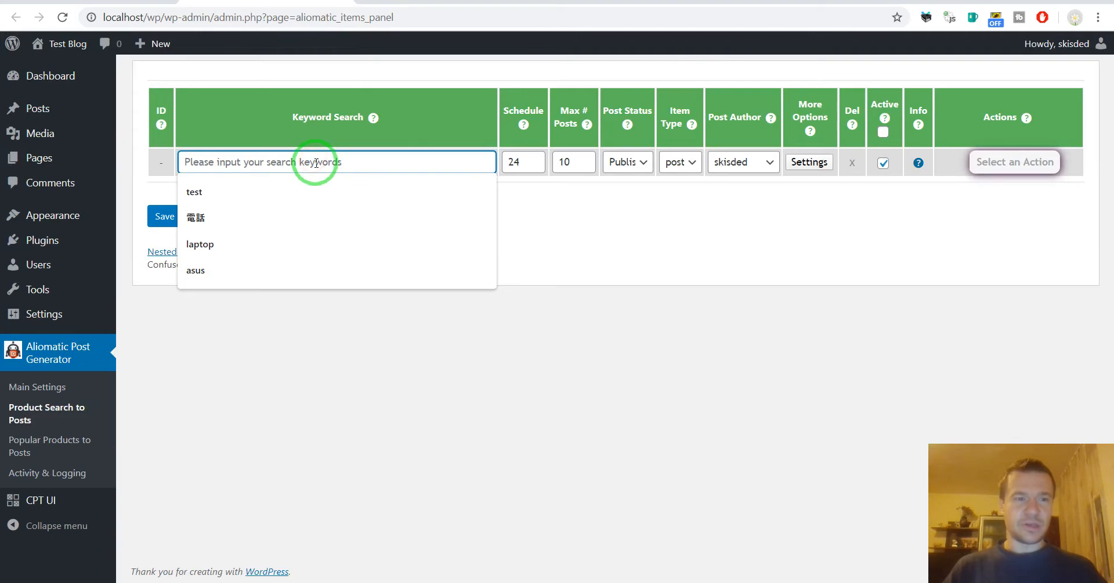
left_click(248, 269)
left_click(565, 160)
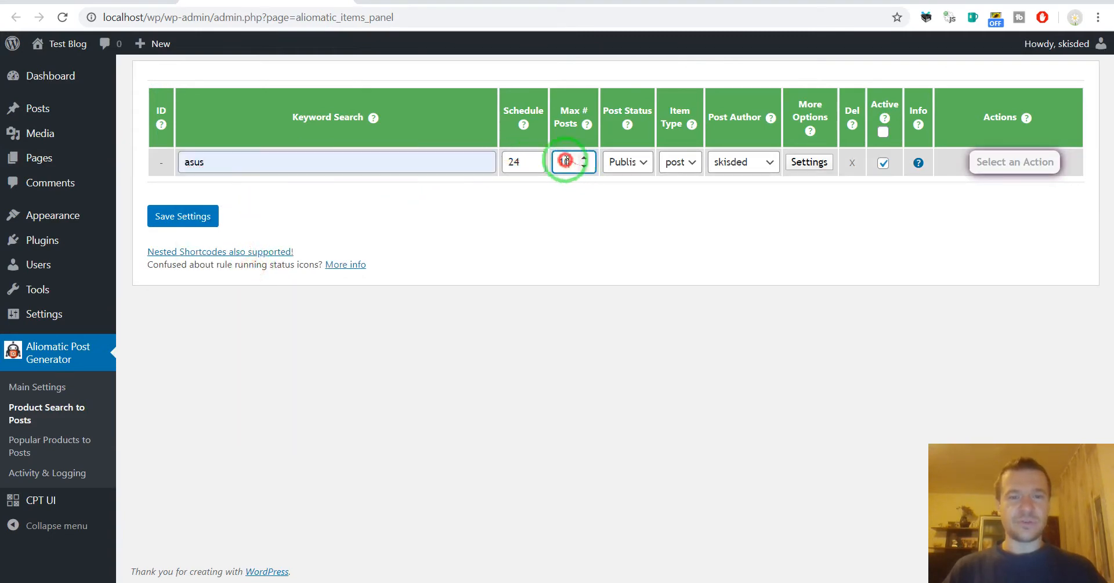
Step: Set the new rule's Post Custom Taxonomies to "custom_taxonomy => test1,test2" in its advanced settings and save the rule
left_click(808, 162)
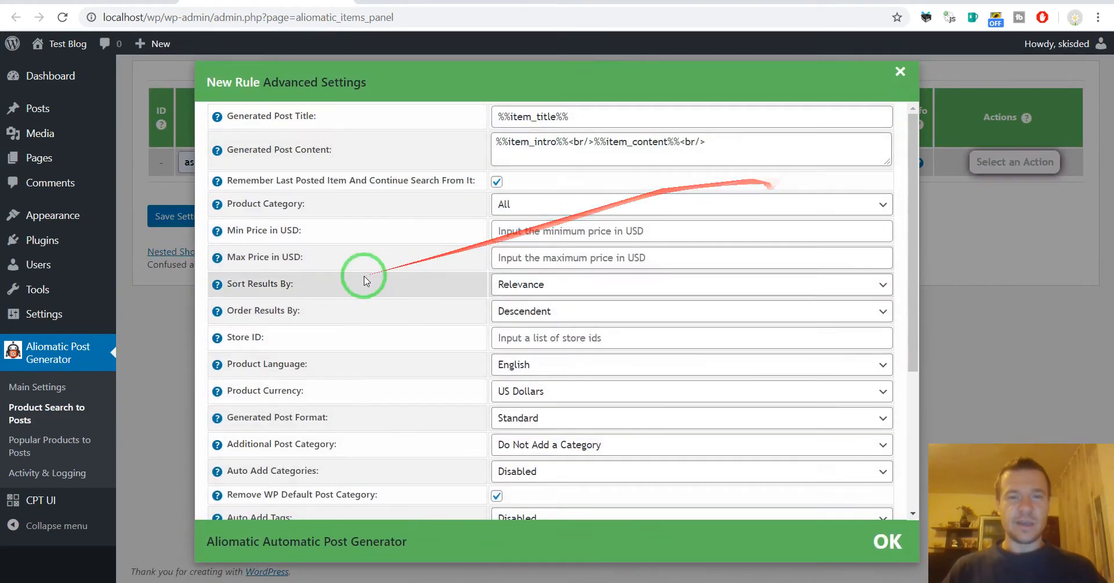
scroll(364, 281, "down", 4)
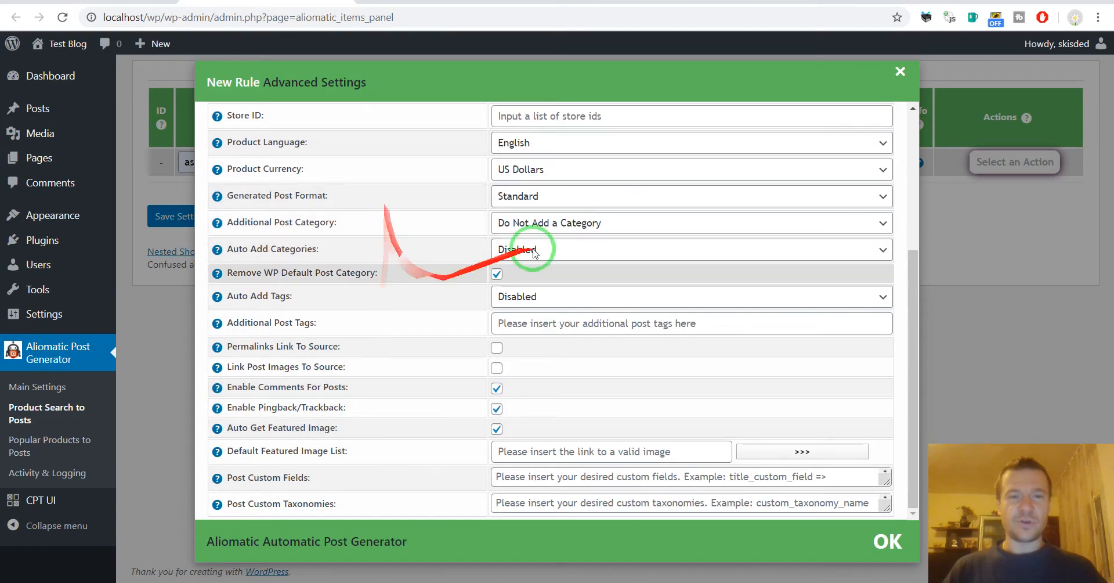
mouse_move(227, 507)
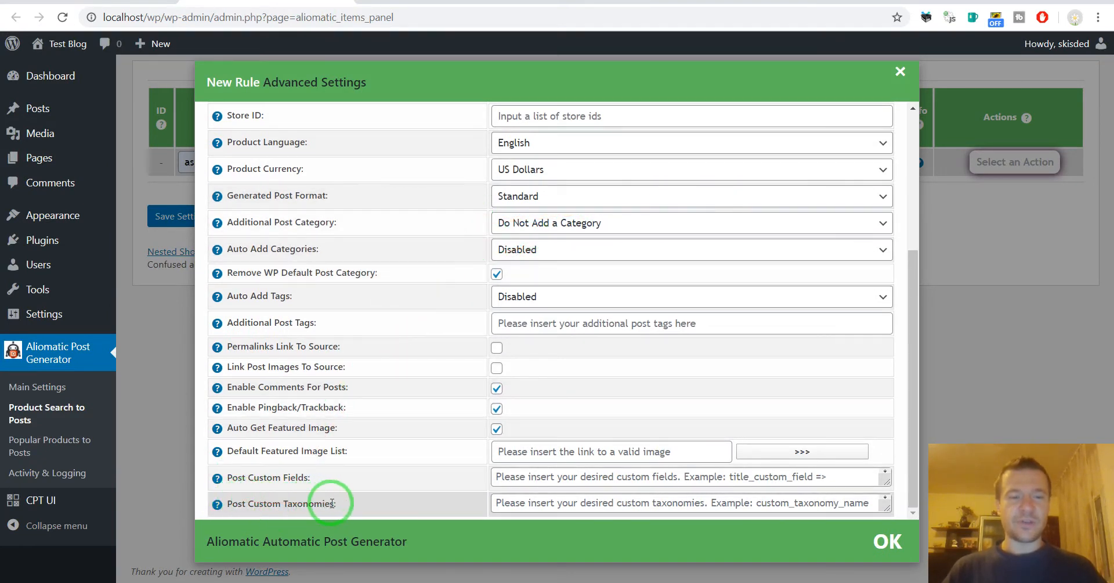
left_click(504, 502)
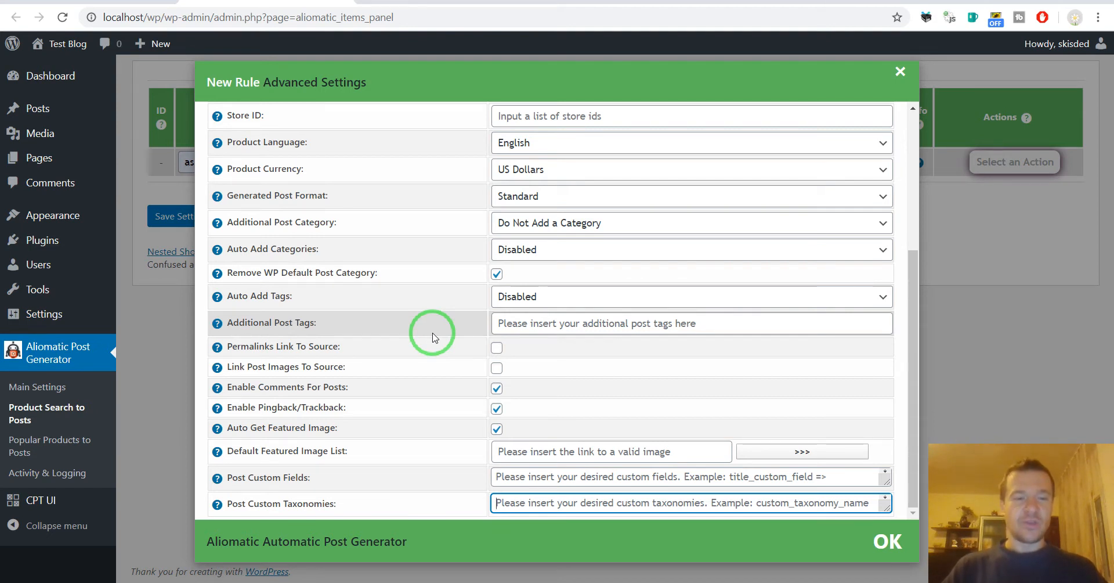
key("ctrl+v")
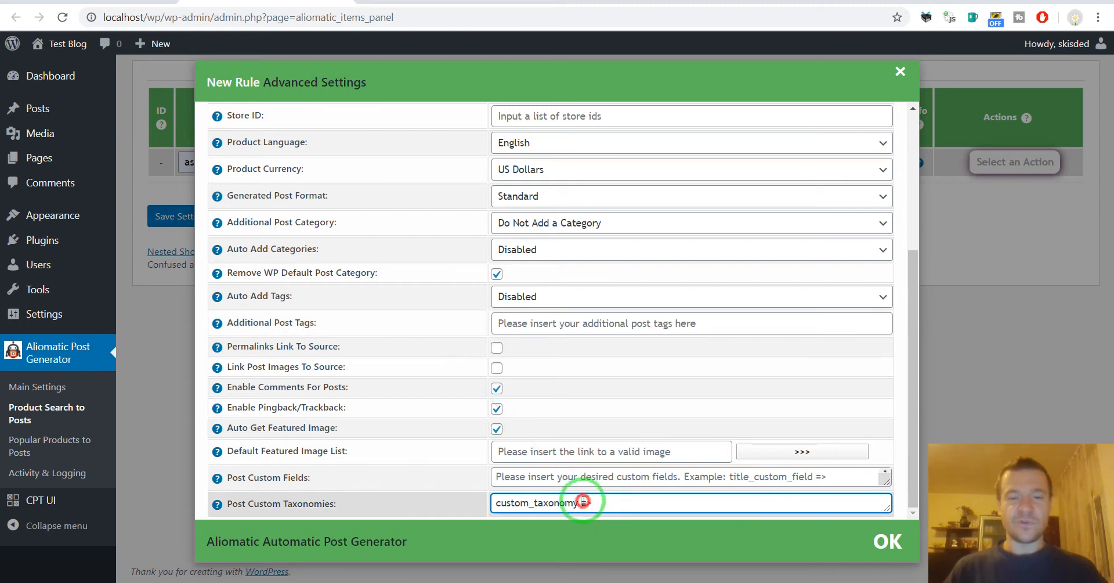
left_click_drag(583, 500, 592, 501)
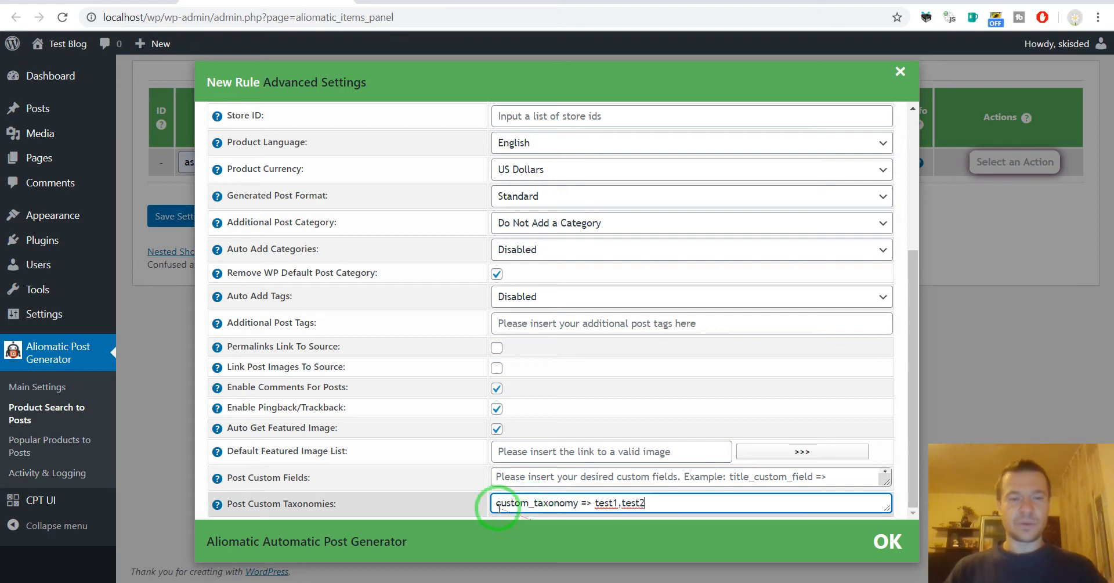
left_click(174, 214)
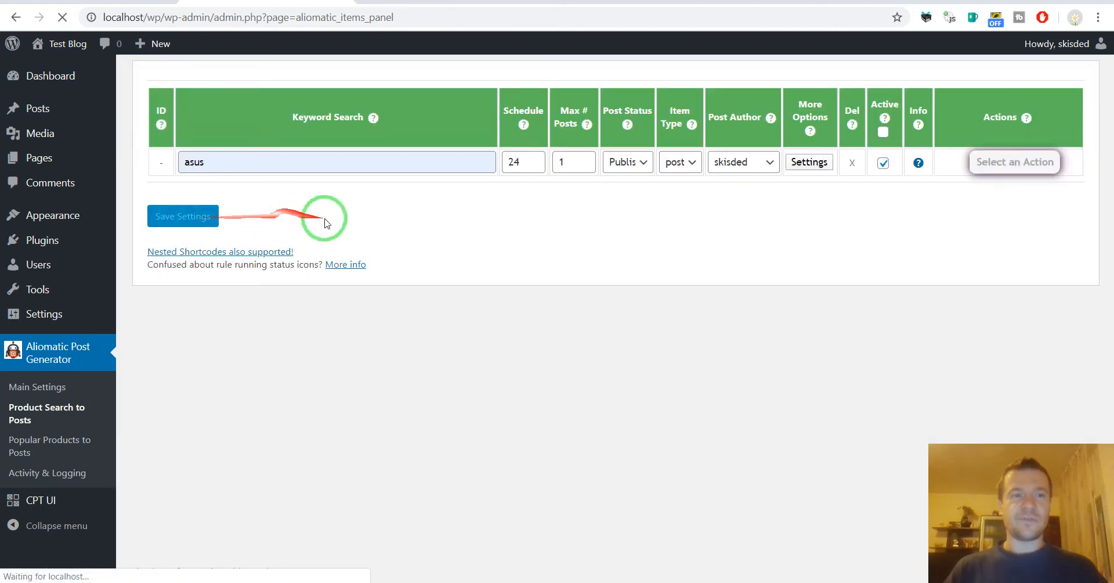
Step: Run the saved asus rule and reload the rules page
left_click(1027, 161)
left_click(954, 219)
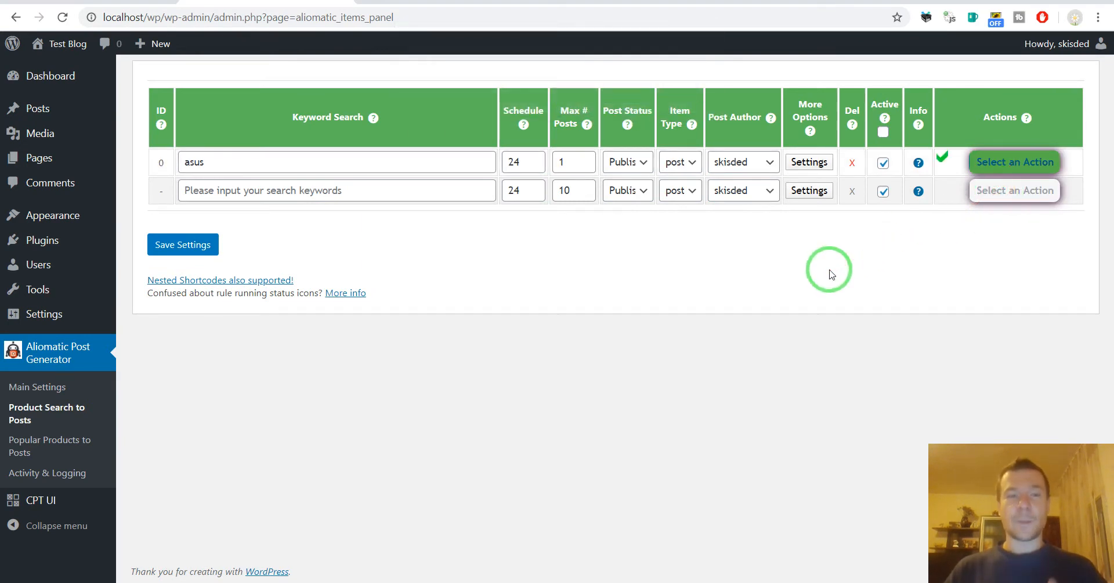
left_click(63, 16)
Step: View the posts generated by the asus rule and open the ASUS laptop battery post for editing
mouse_move(918, 164)
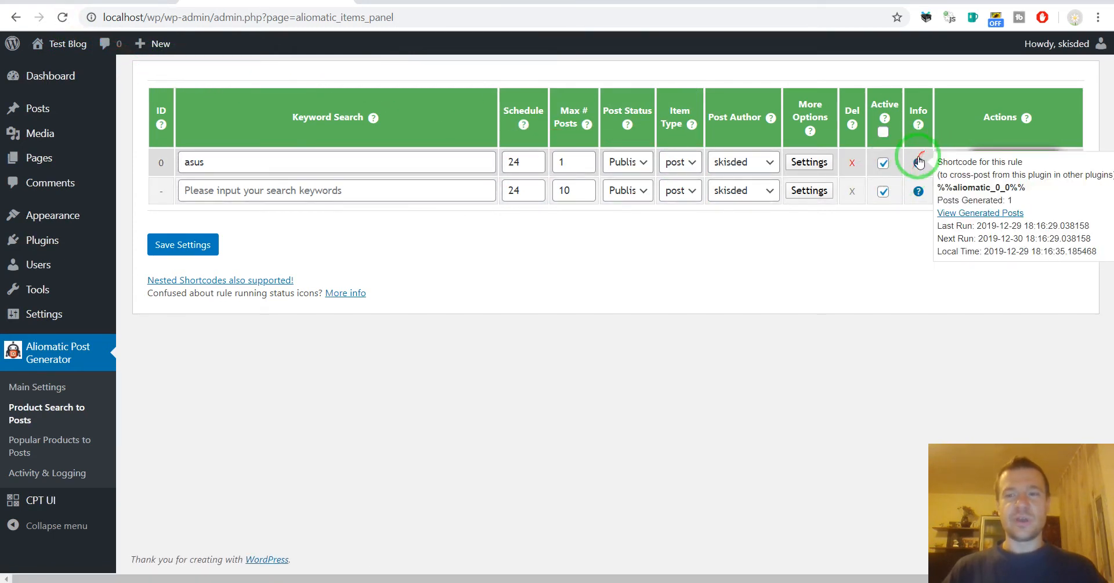
left_click(988, 212)
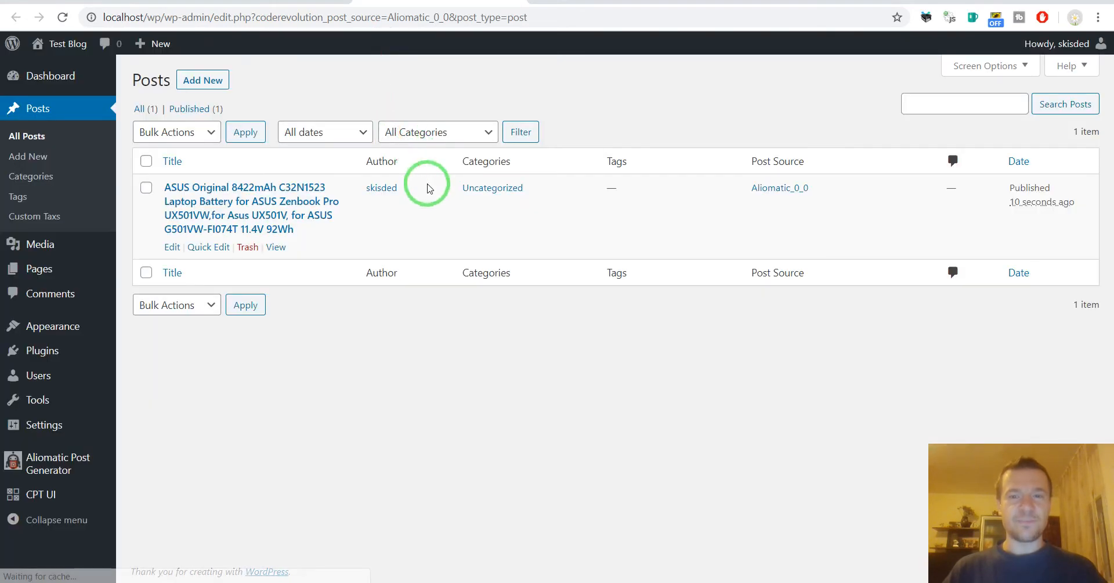
left_click(275, 199)
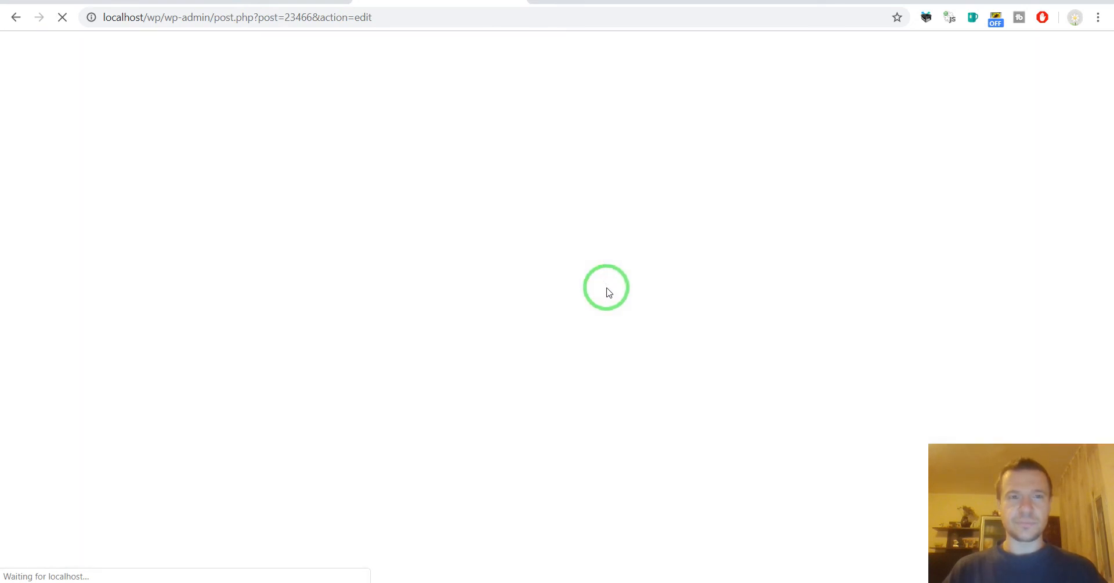
Step: Expand the Custom Taxs section in the post's document settings to check its assigned terms
scroll(1017, 245, "down", 2)
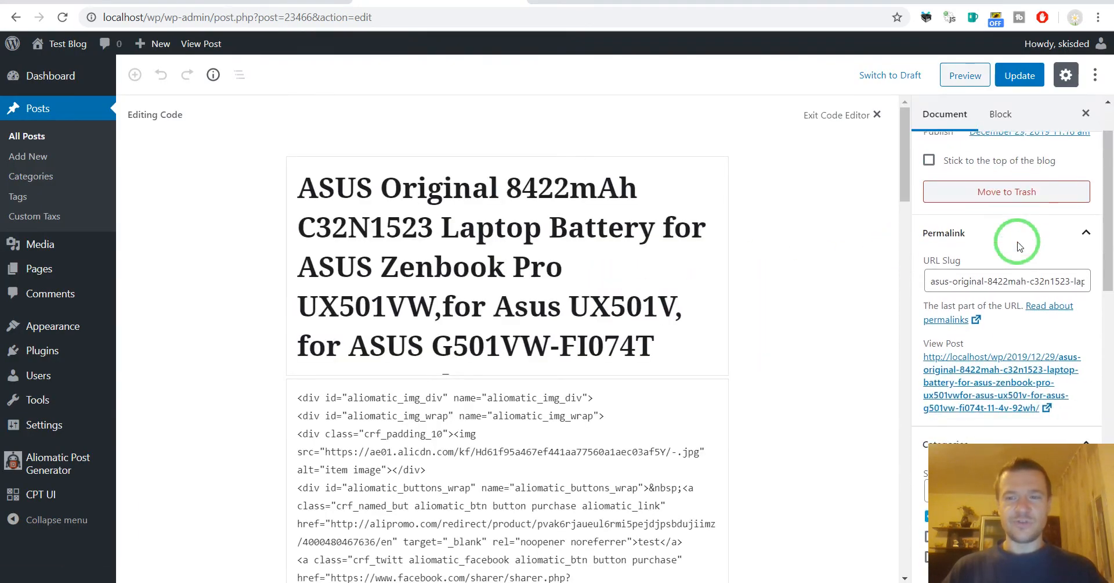
scroll(1016, 246, "down", 6)
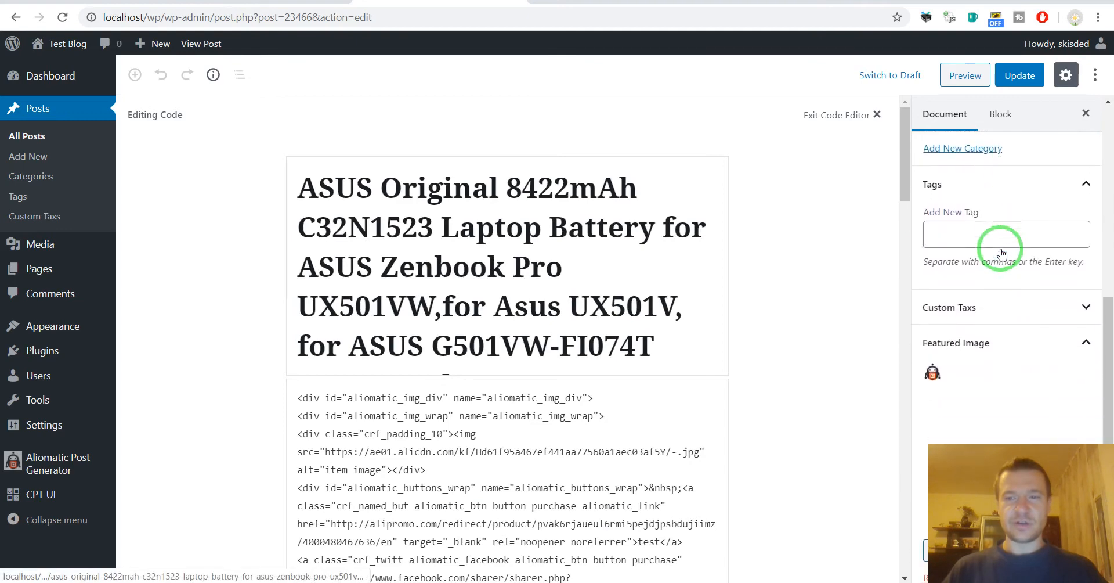
scroll(997, 242, "down", 1)
left_click(988, 232)
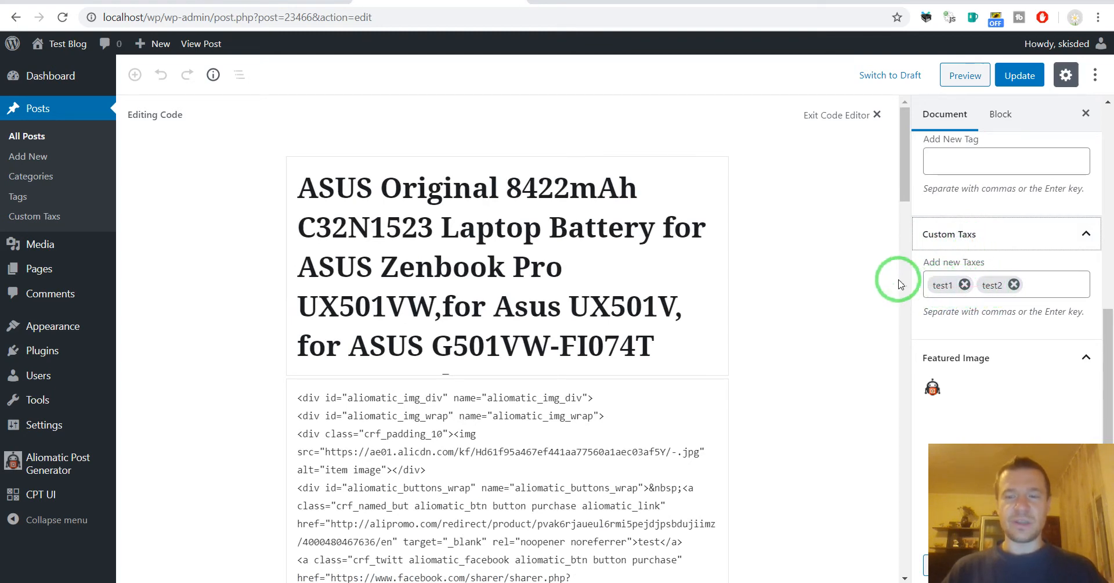
Step: Look over the ASUS post's document settings and the registered custom_taxonomy in CPT UI, and return to the Aliomatic product search rules
scroll(993, 284, "up", 6)
scroll(994, 285, "up", 4)
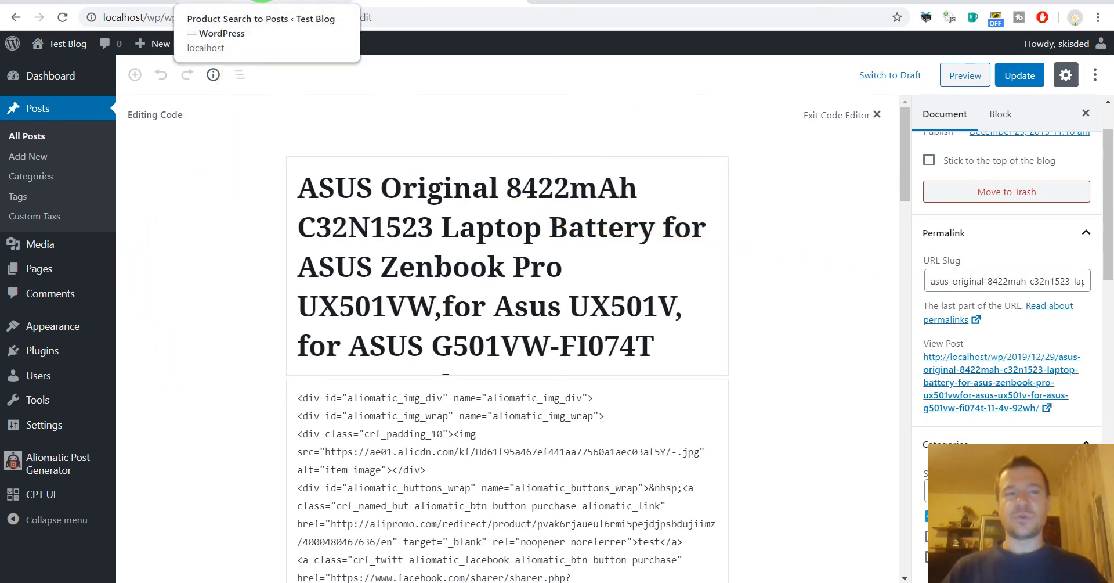
left_click(261, 1)
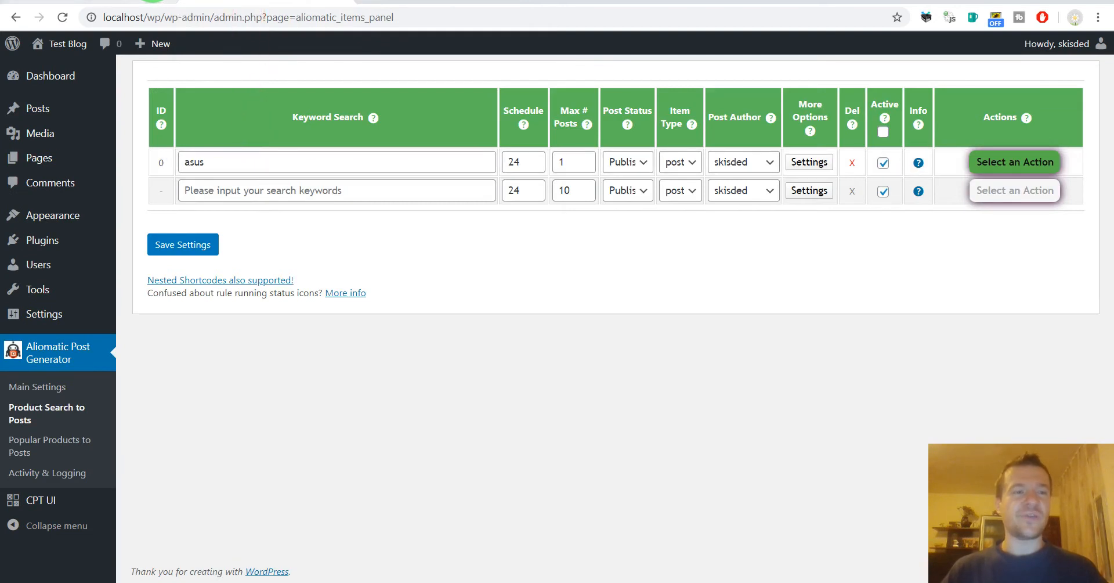
left_click(152, 1)
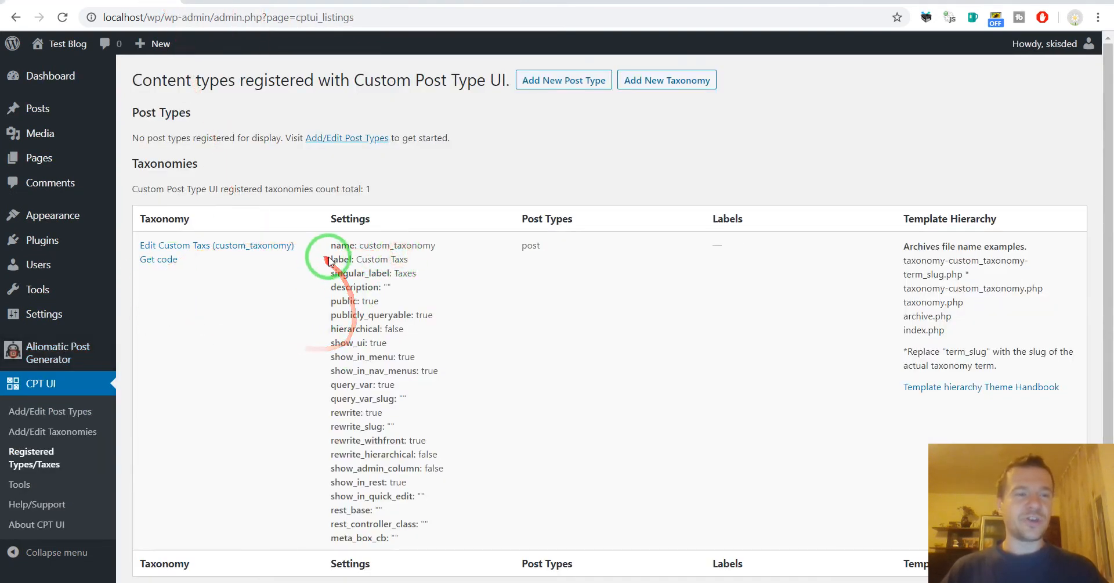
left_click(279, 1)
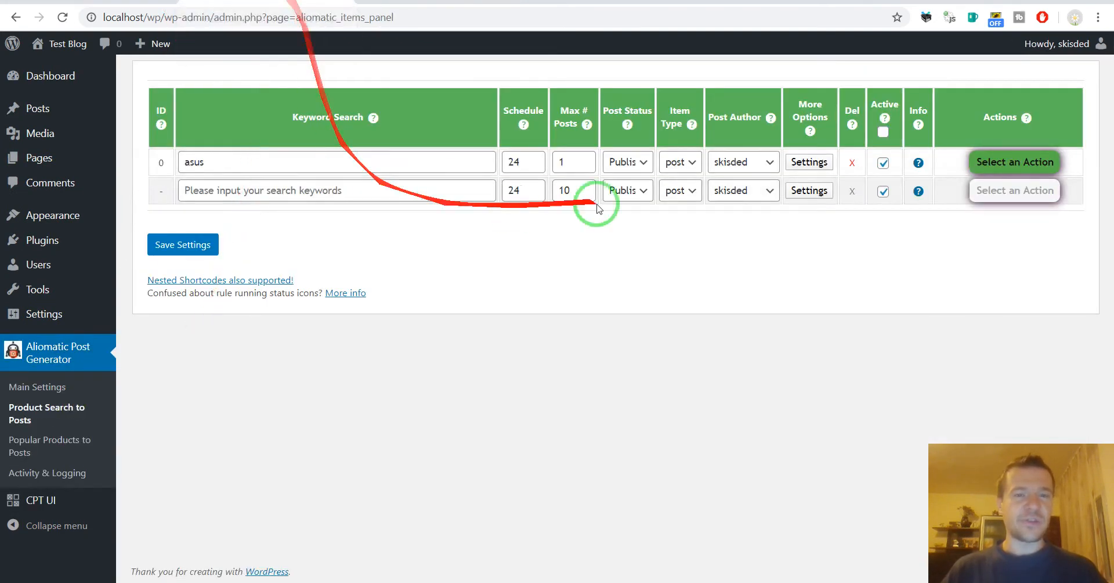
Step: Open the asus rule's advanced settings and review the taxonomy name and the terms entered in Post Custom Taxonomies
left_click(809, 162)
scroll(586, 372, "down", 3)
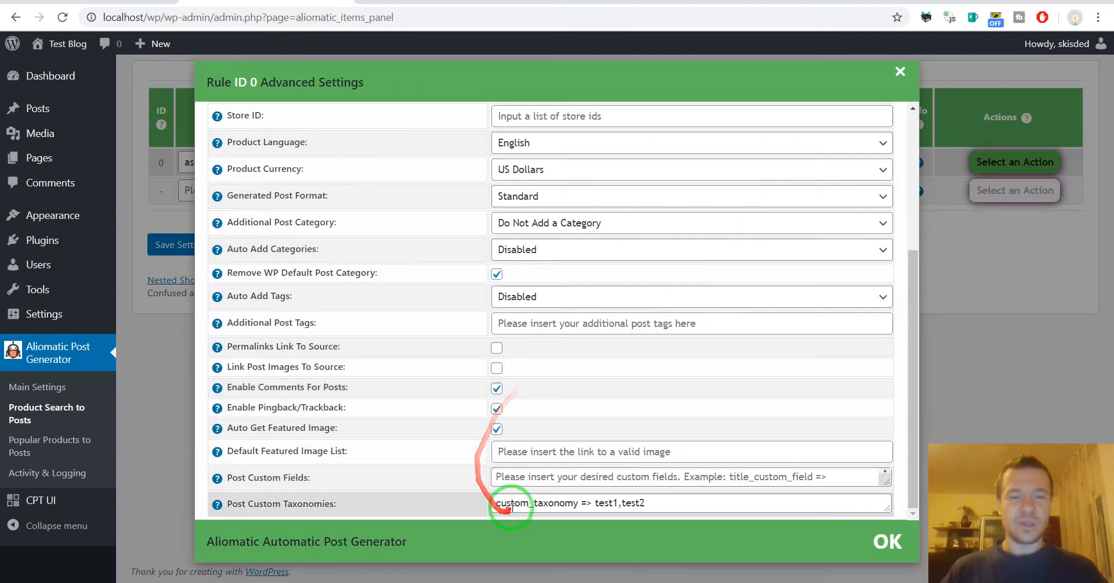
left_click_drag(497, 502, 582, 501)
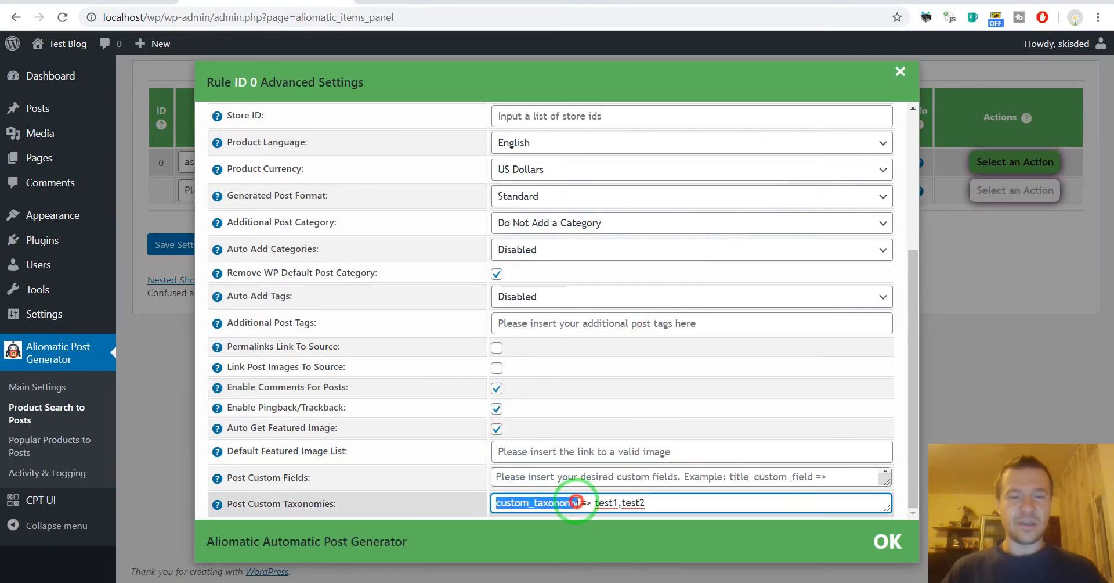
left_click(583, 500)
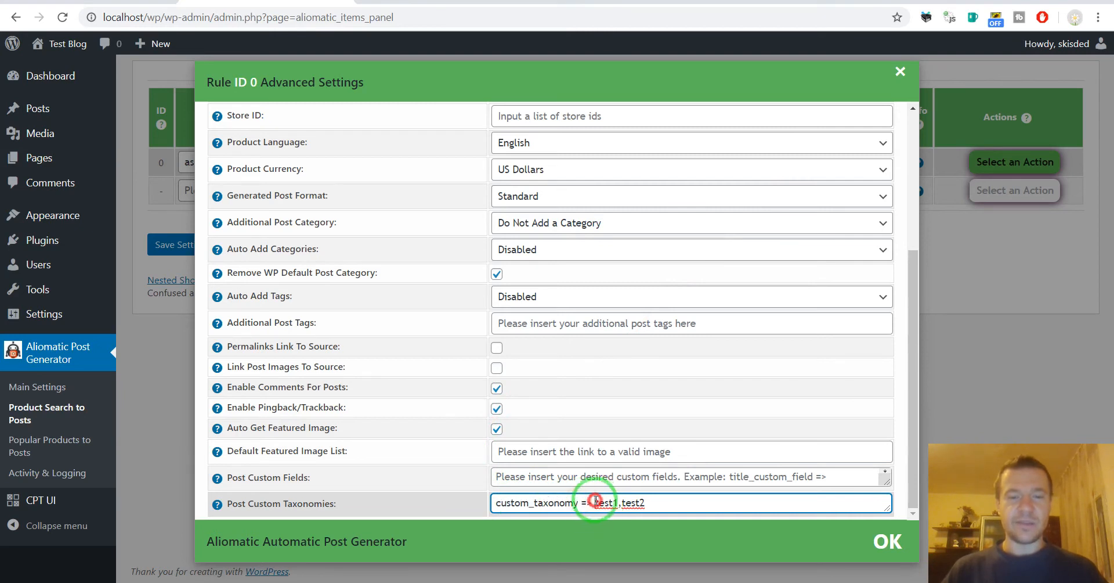
left_click_drag(595, 500, 646, 502)
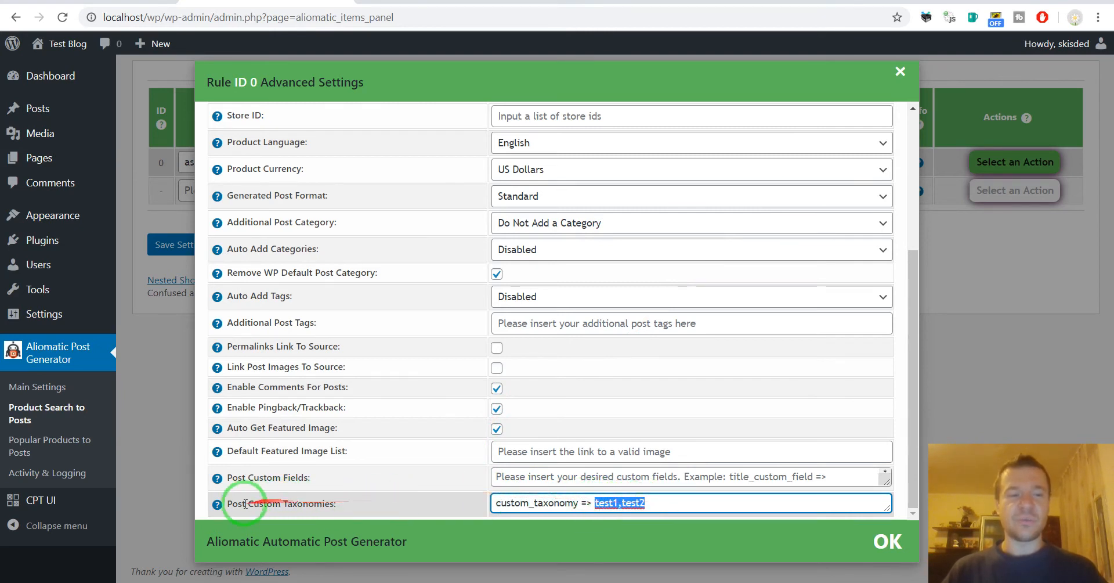
Step: Append the %%item_title%% shortcode from the Post Custom Taxonomies help text after test2 in that field, separated by a comma, and save the rule
mouse_move(218, 504)
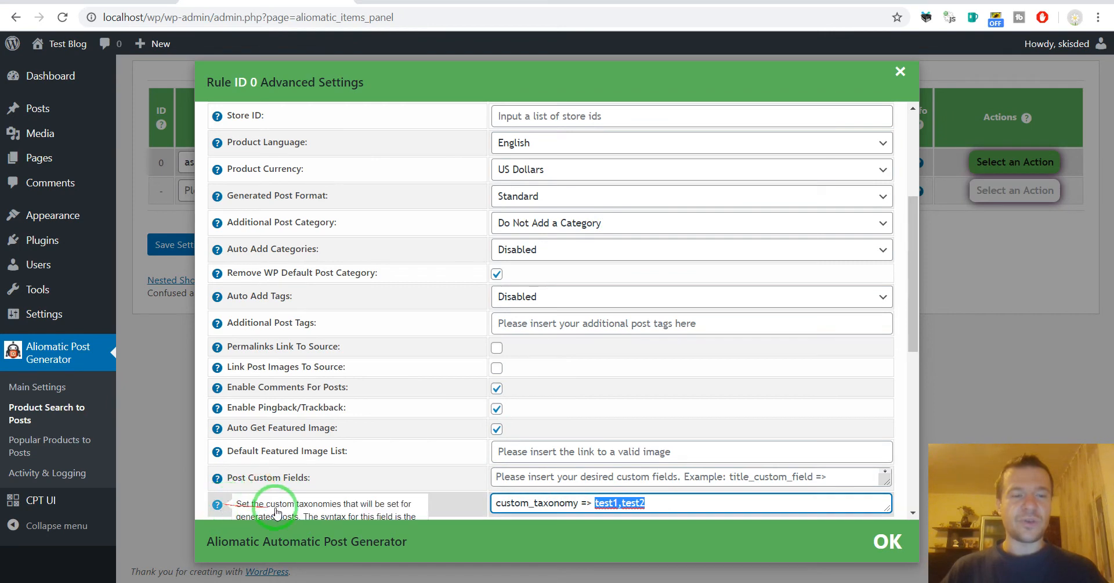
scroll(276, 513, "down", 7)
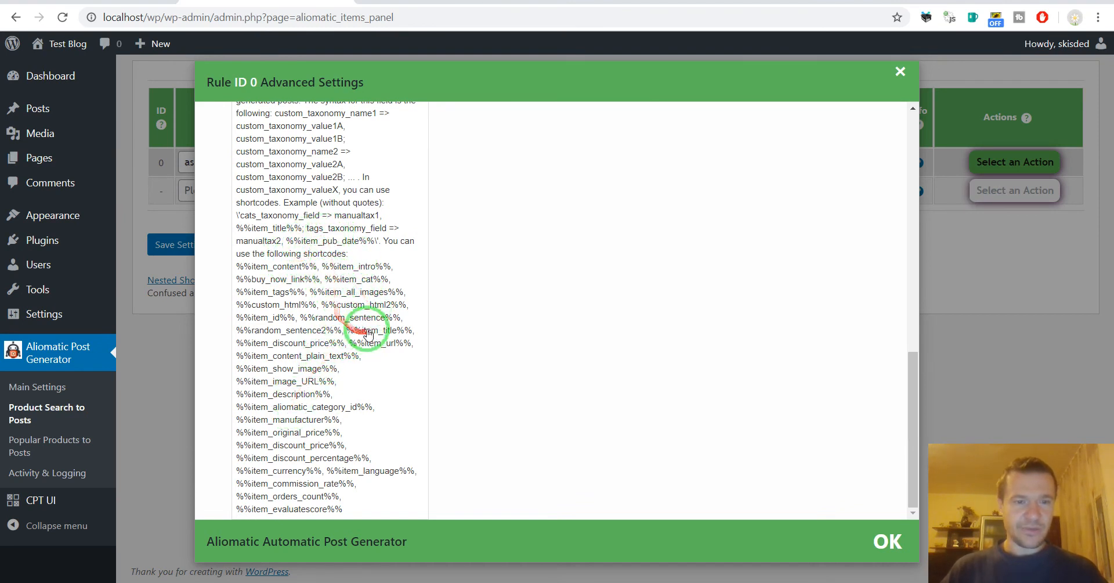
left_click_drag(347, 330, 410, 335)
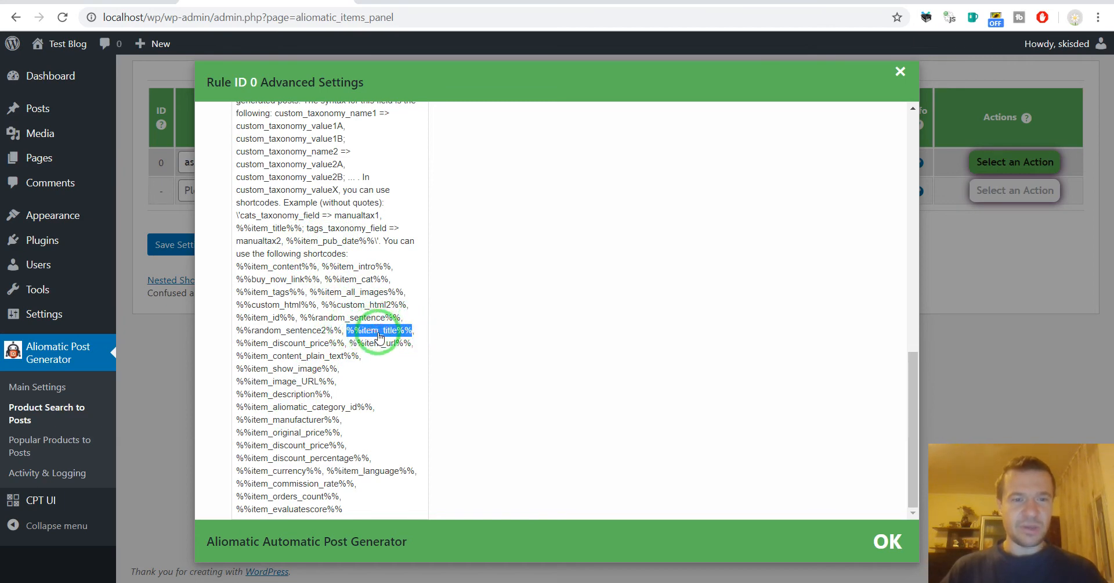
scroll(516, 316, "down", 5)
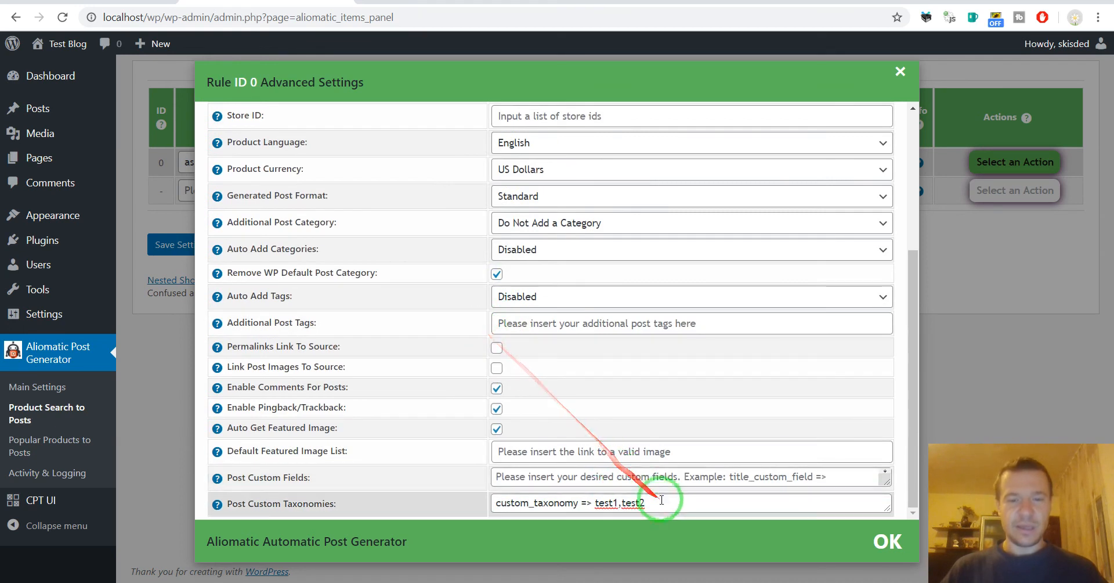
left_click(662, 502)
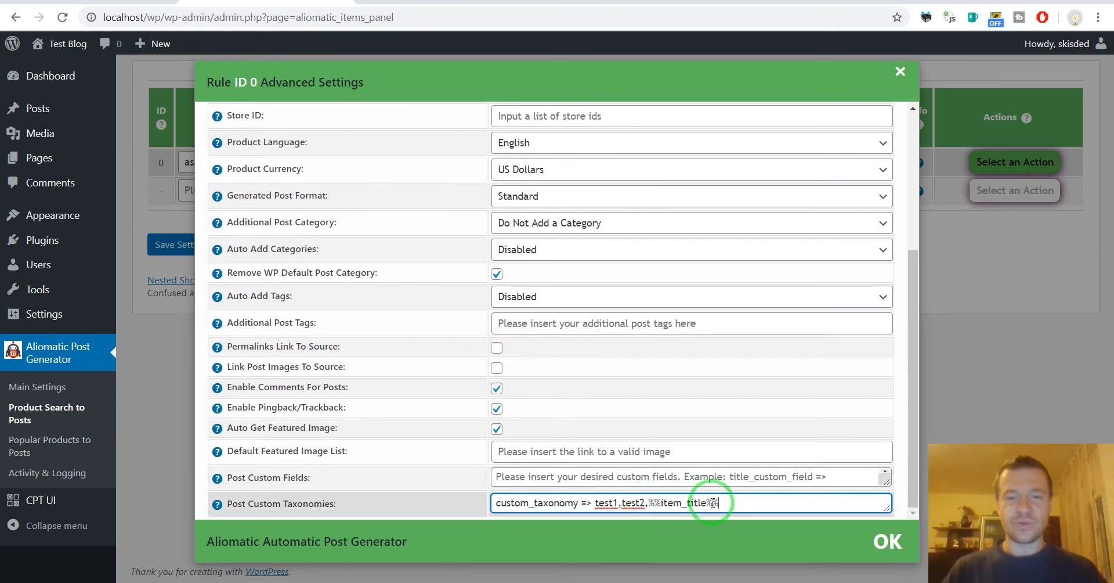
left_click(181, 246)
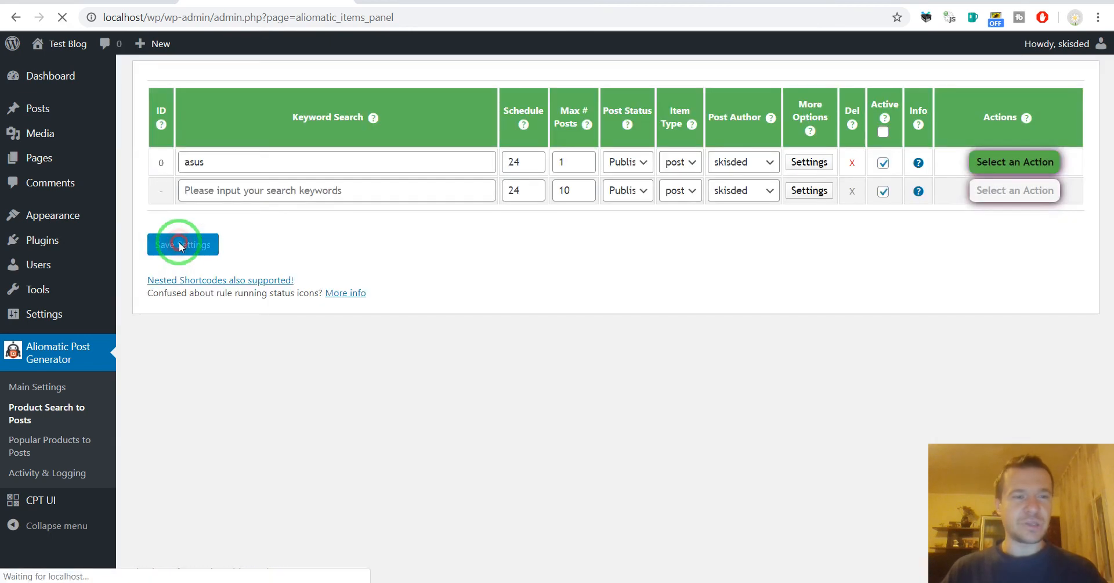
Step: Permanently delete all posts generated by the asus rule and run the rule again
left_click(1015, 162)
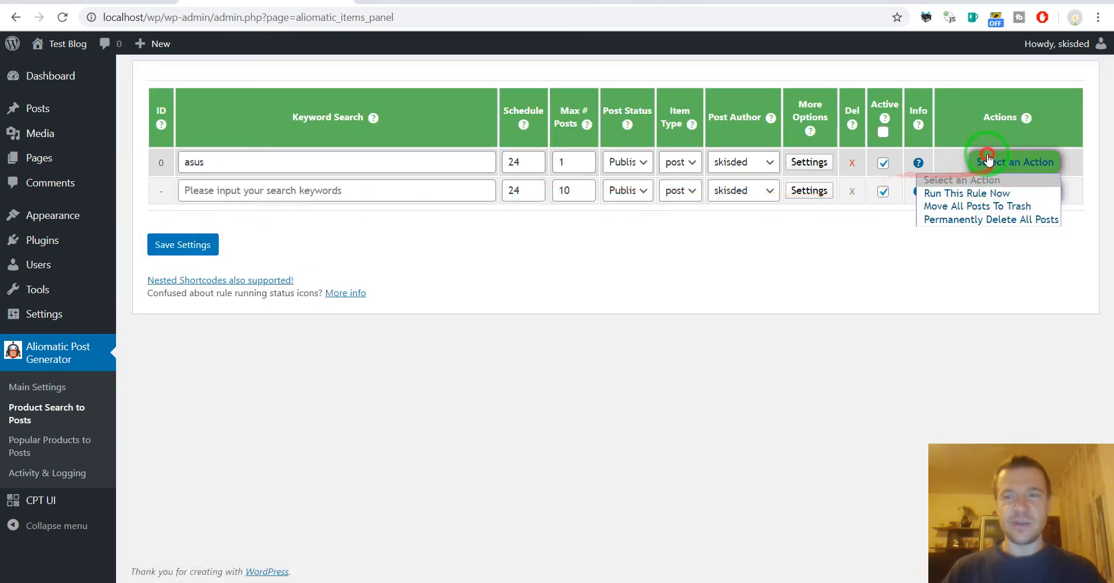
left_click(984, 219)
key("Return")
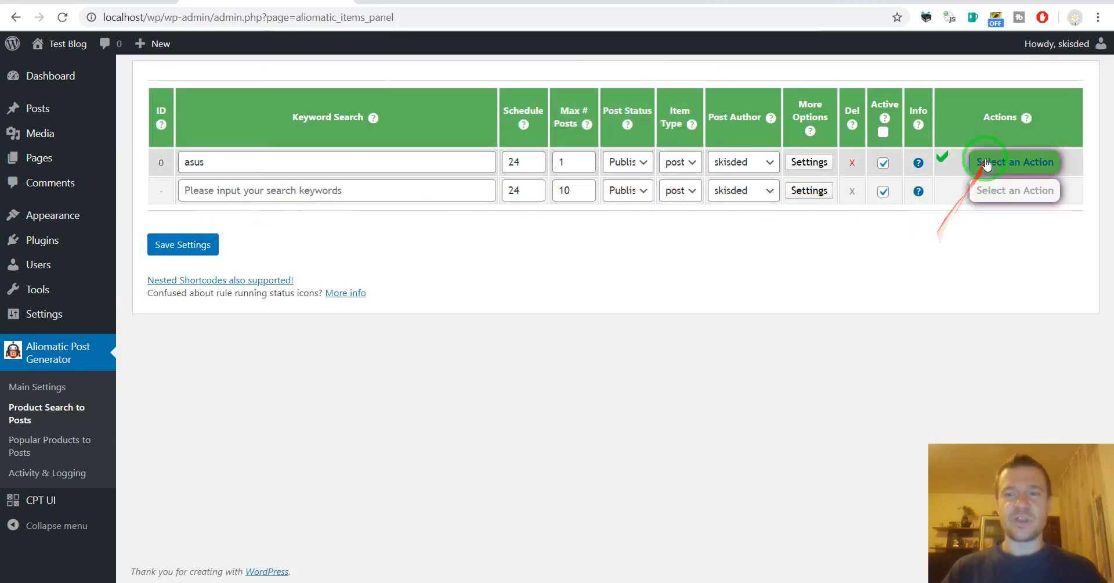
left_click(1015, 162)
left_click(984, 195)
key("Return")
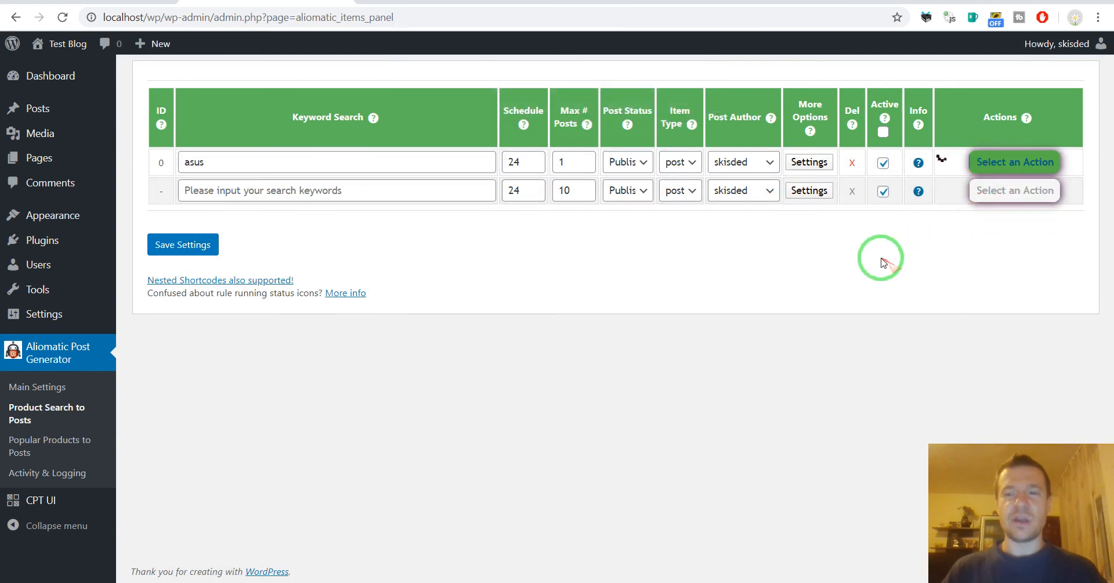
Step: Open the newly generated ASUS laptop battery post from the posts list and check its Custom Taxs terms
left_click(432, 3)
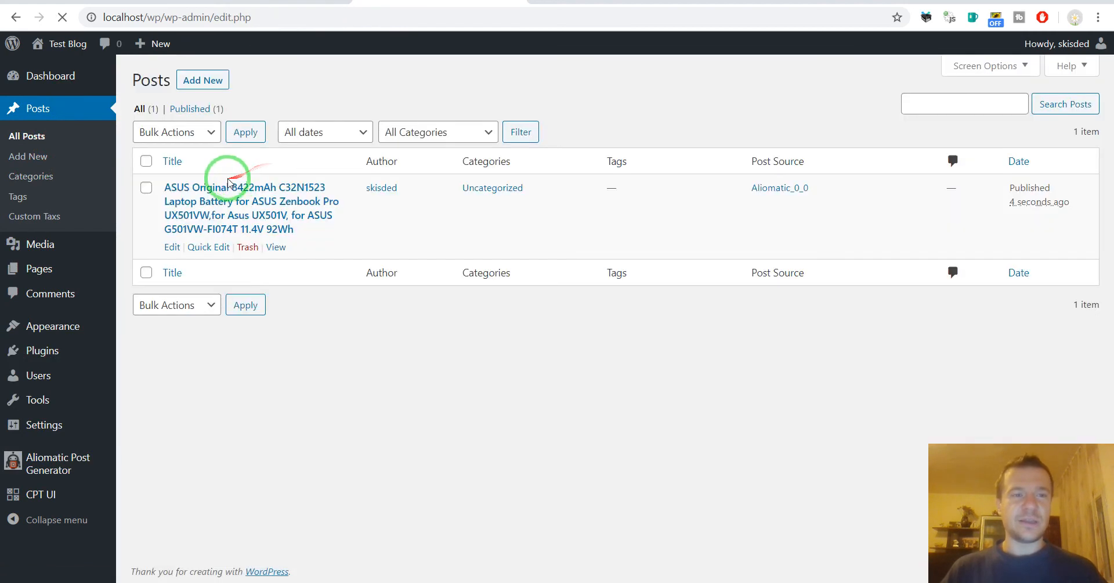
left_click(230, 184)
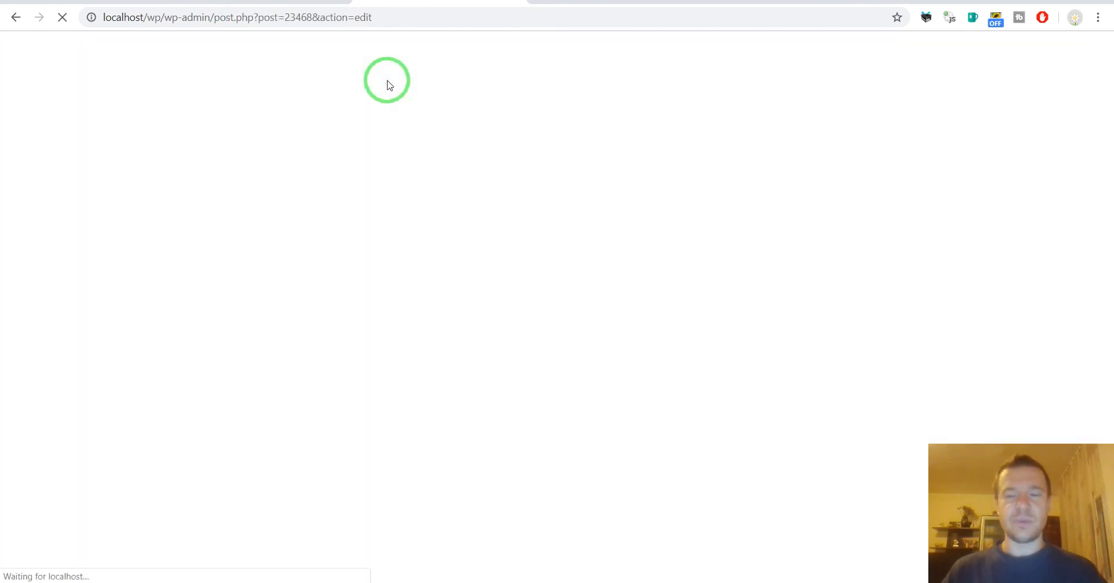
scroll(951, 273, "down", 10)
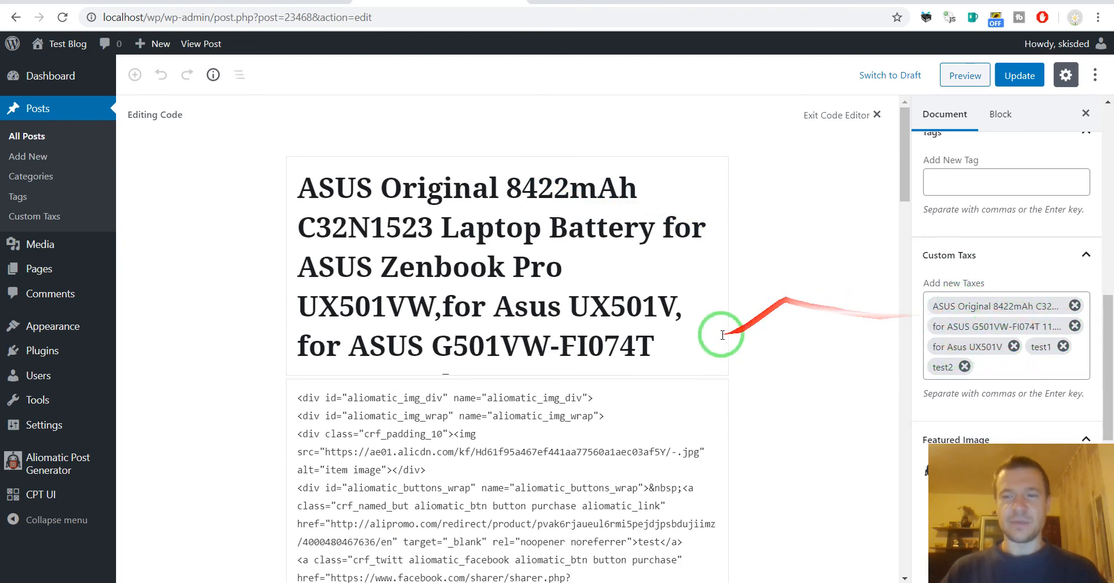
Step: Return to the Aliomatic rules and reopen the asus rule's advanced settings to view its Post Custom Taxonomies entry
left_click(278, 1)
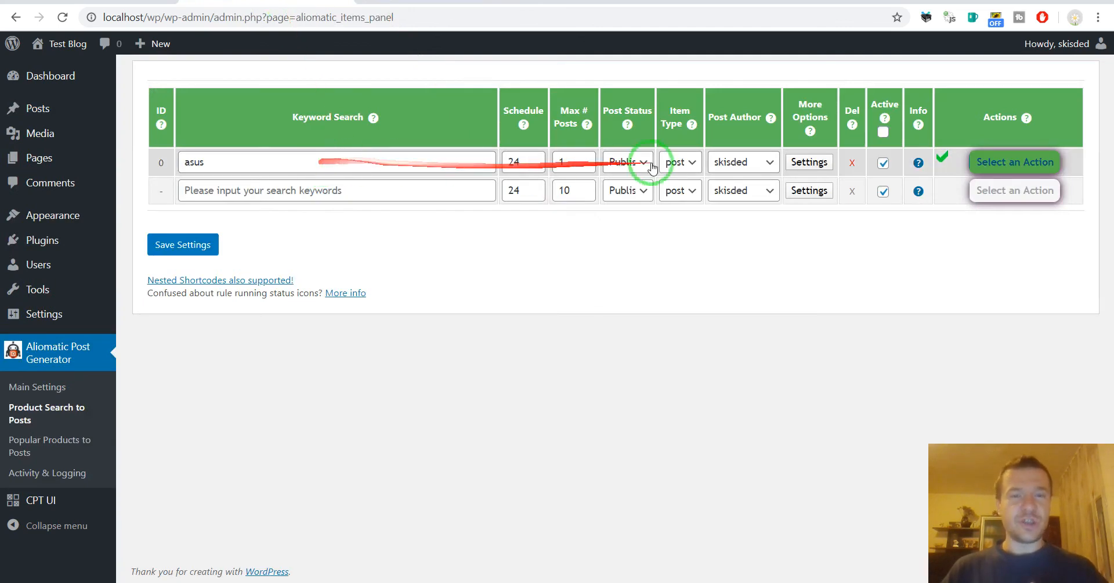
left_click(792, 164)
scroll(482, 278, "down", 3)
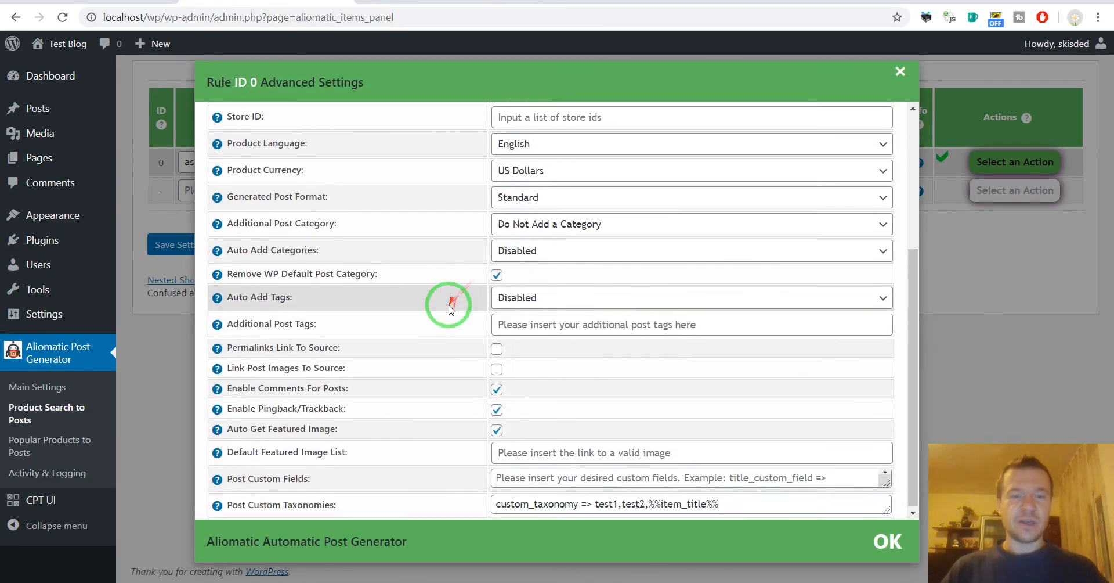